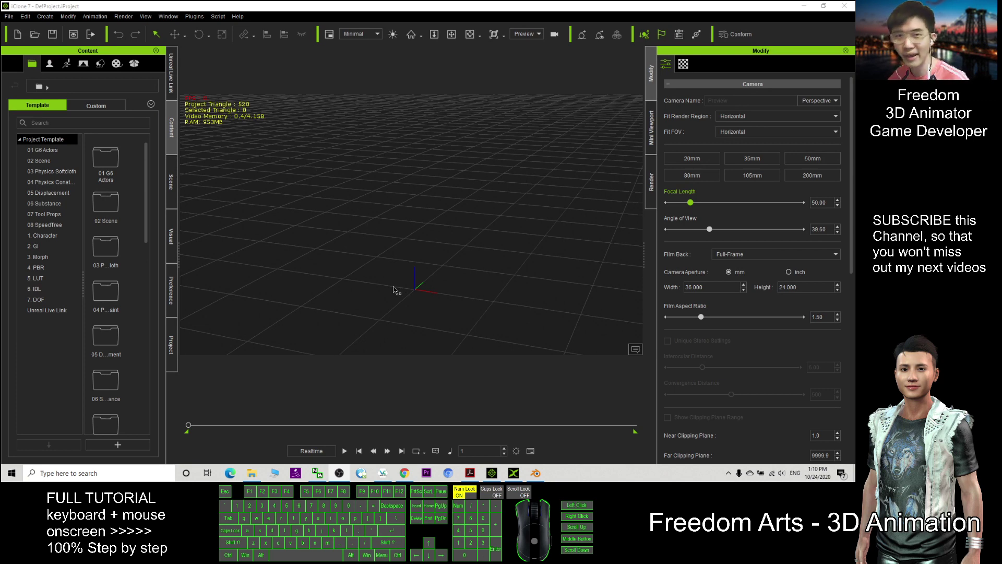
- Open the Set > Prop > 3D LiveProps library in iClone and pick the Cat prop
left_click(535, 473)
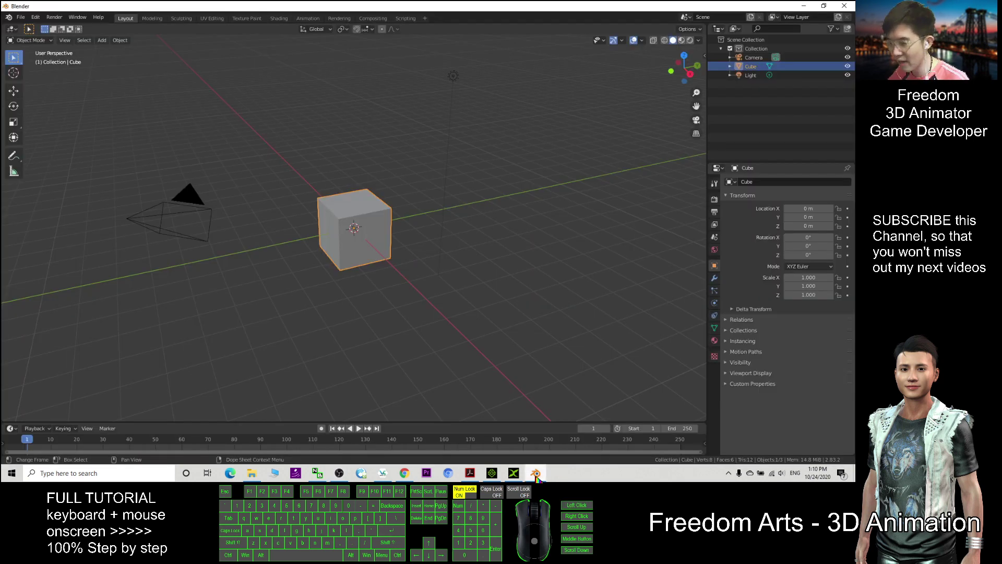
left_click(804, 5)
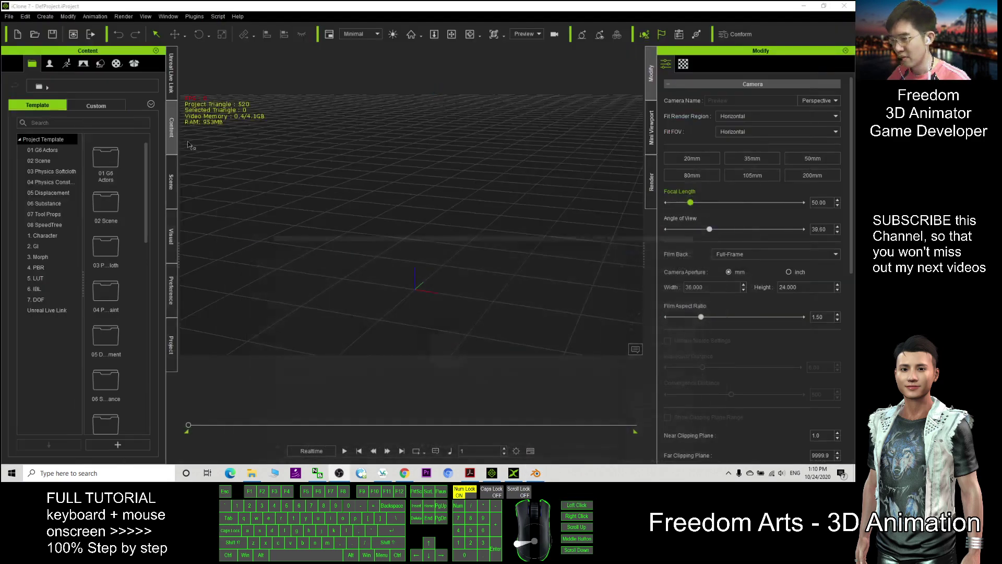
left_click(102, 65)
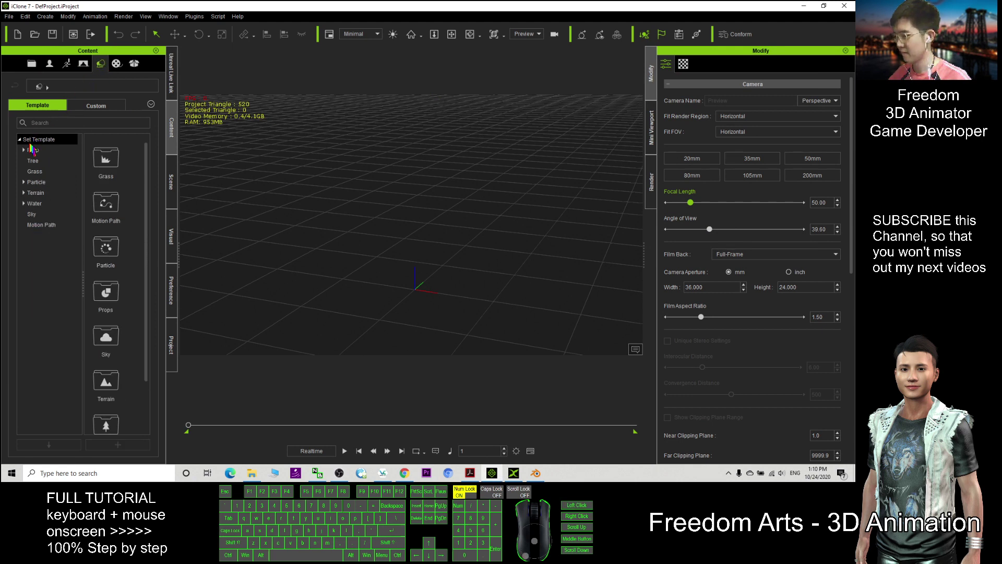
left_click(33, 151)
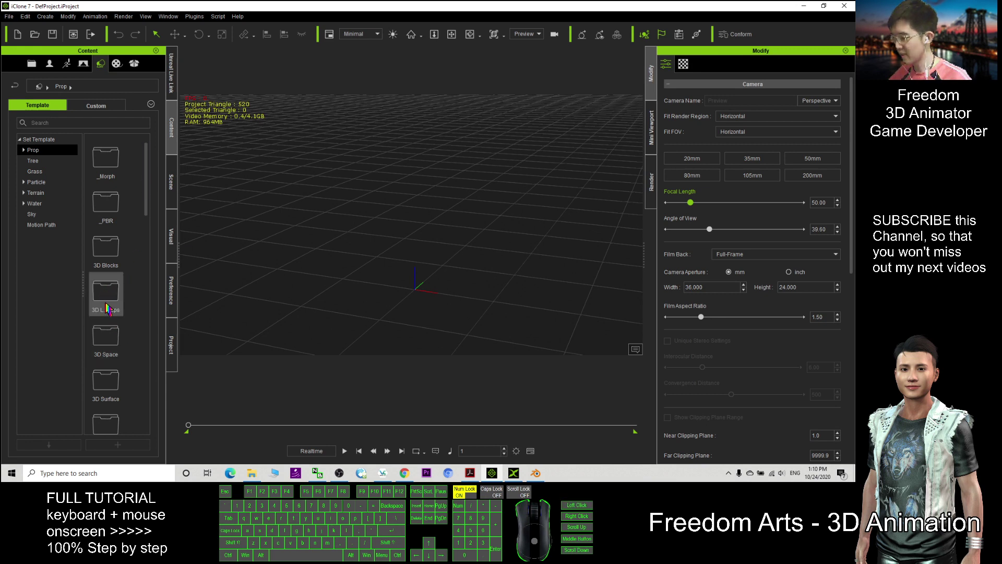
double_click(106, 295)
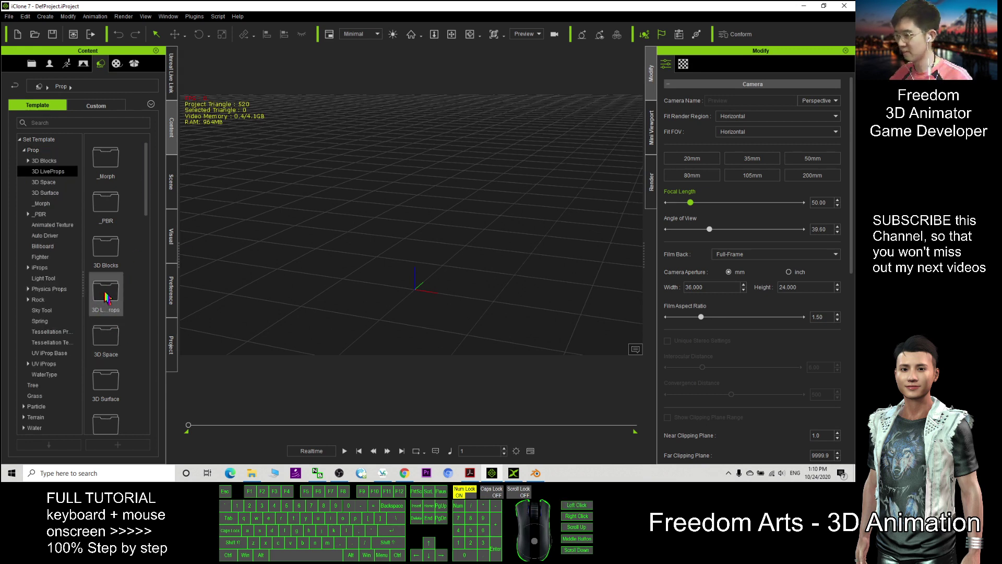
left_click(111, 168)
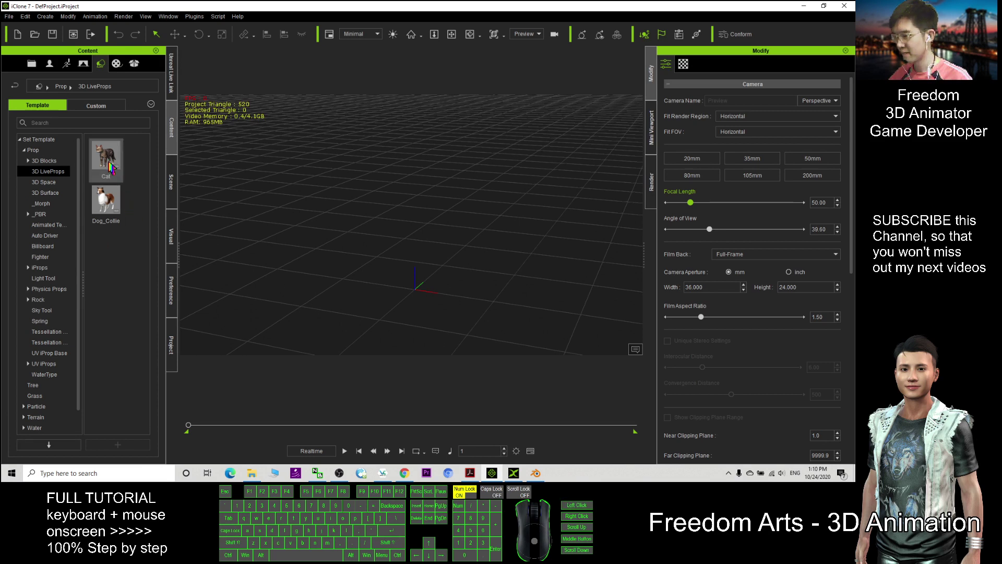
- Drop the Cat into the scene, play its Walk performance, then stop and rewind to frame 1
left_click_drag(109, 166, 414, 226)
right_click(416, 229)
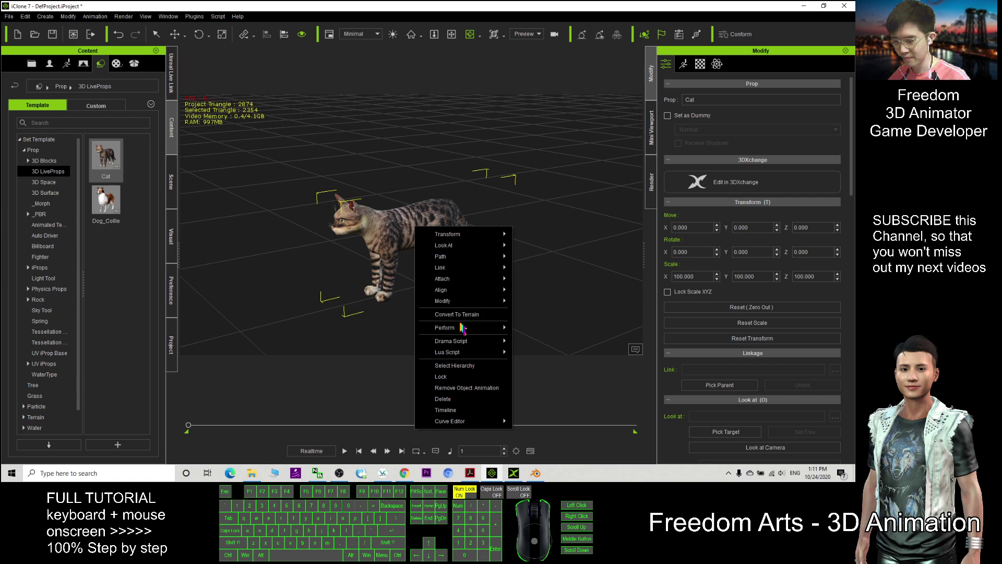
left_click(459, 327)
left_click(547, 343)
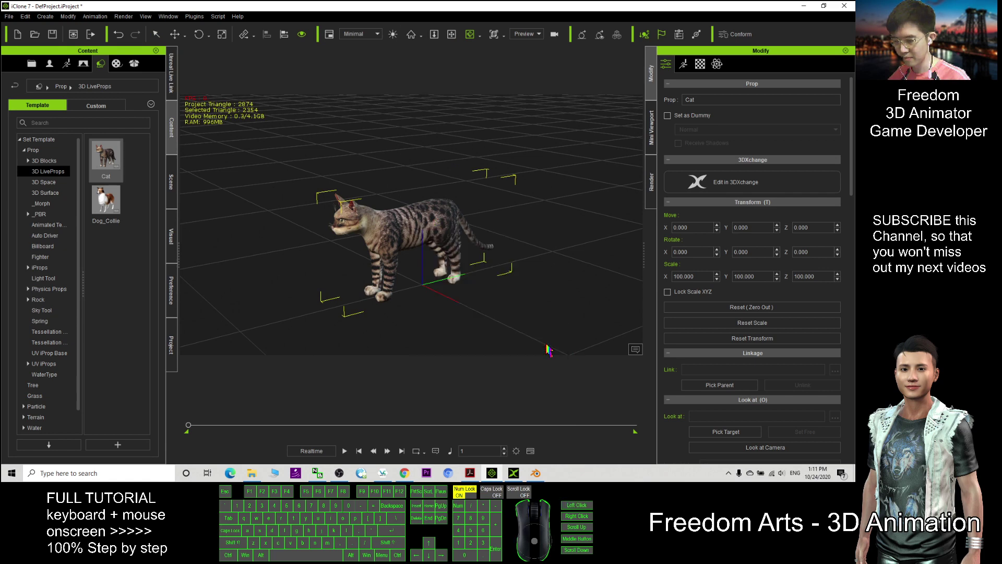
left_click(360, 451)
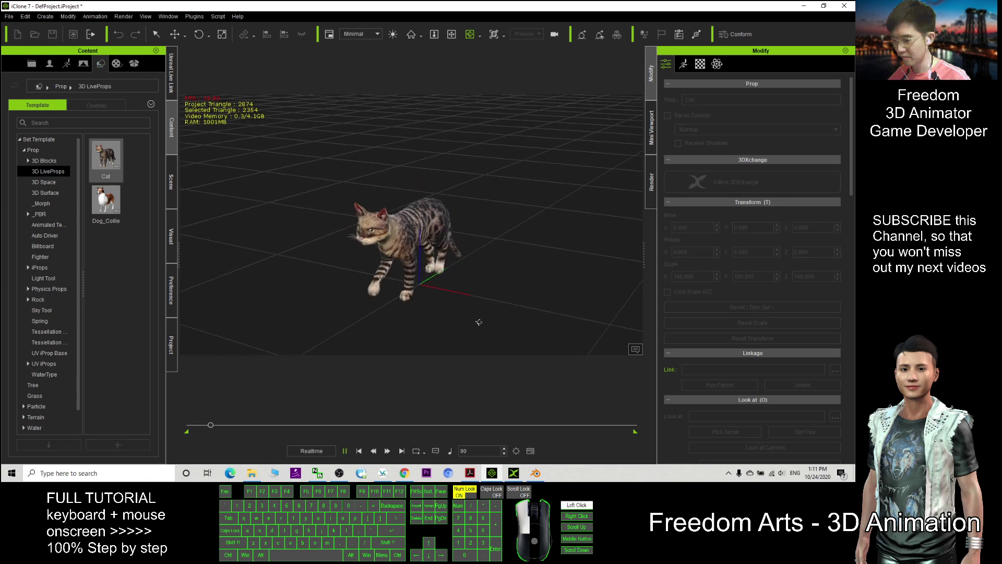
left_click(359, 450)
- Reopen the cat's action menu and close it without a performance, then briefly switch to Blender and back
right_click(421, 240)
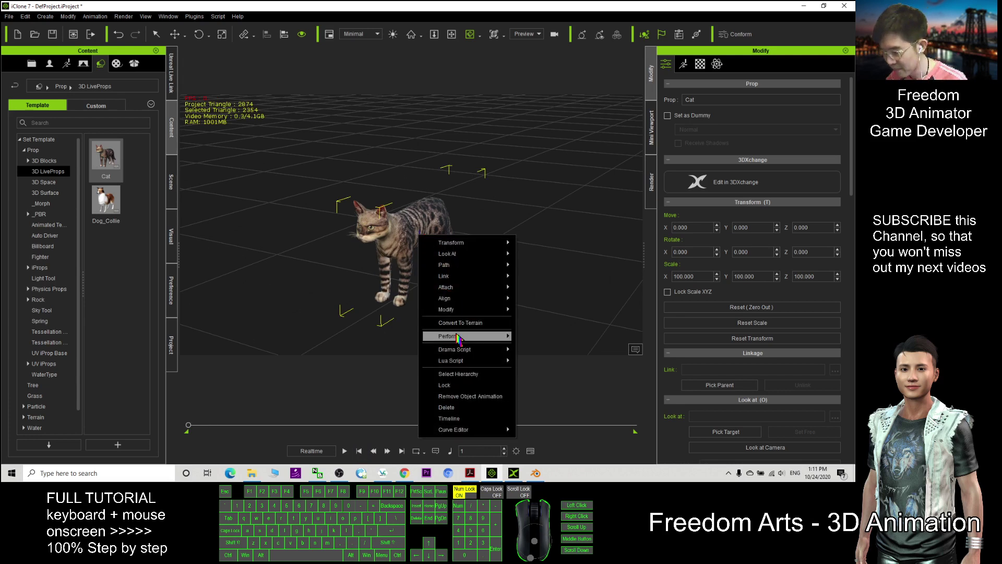
mouse_move(460, 336)
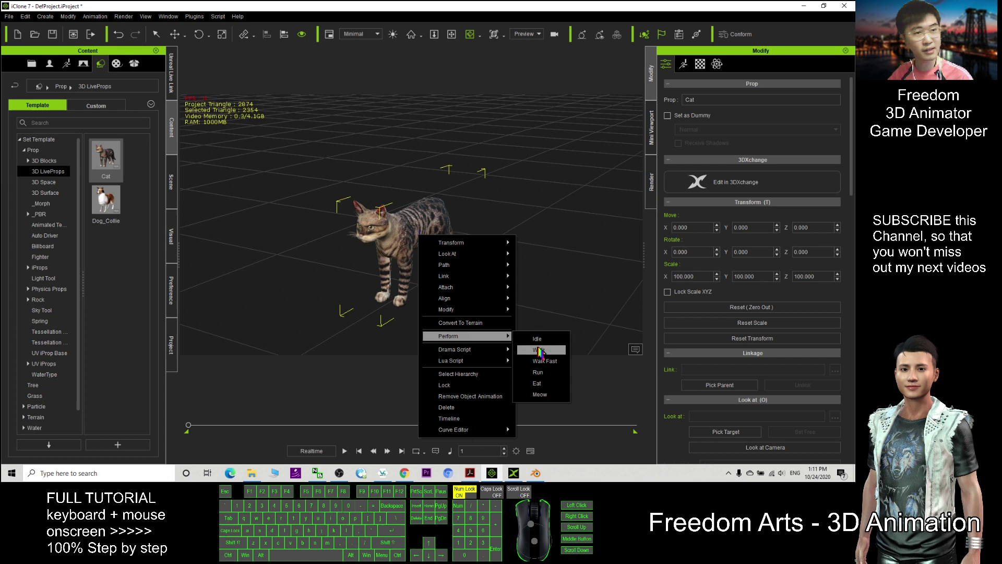
left_click(545, 193)
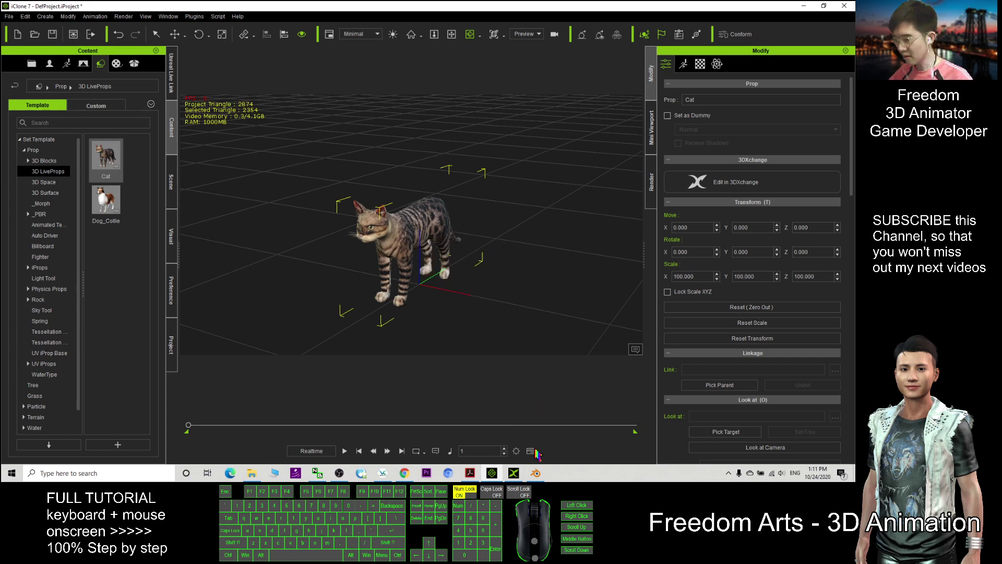
left_click(535, 472)
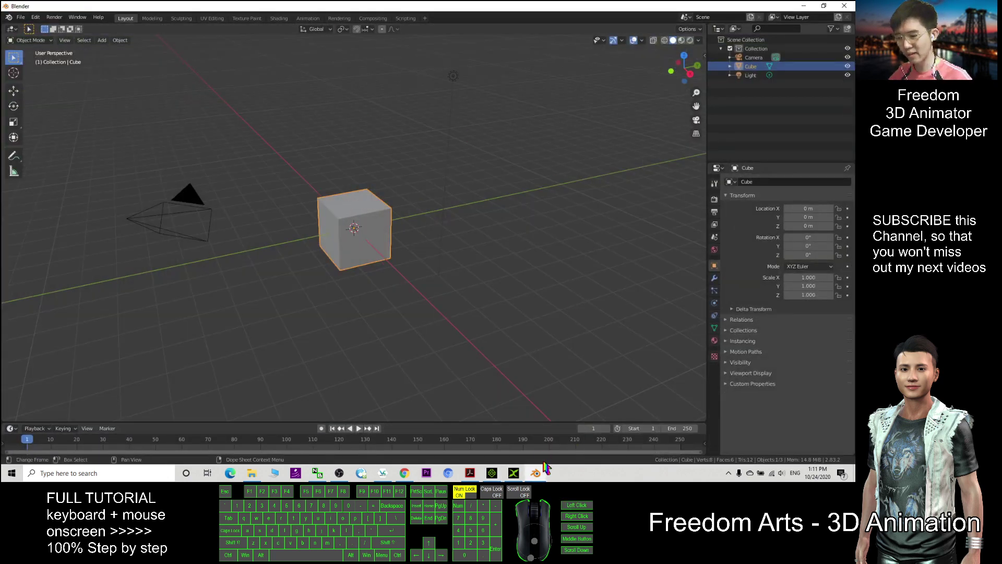
left_click(494, 473)
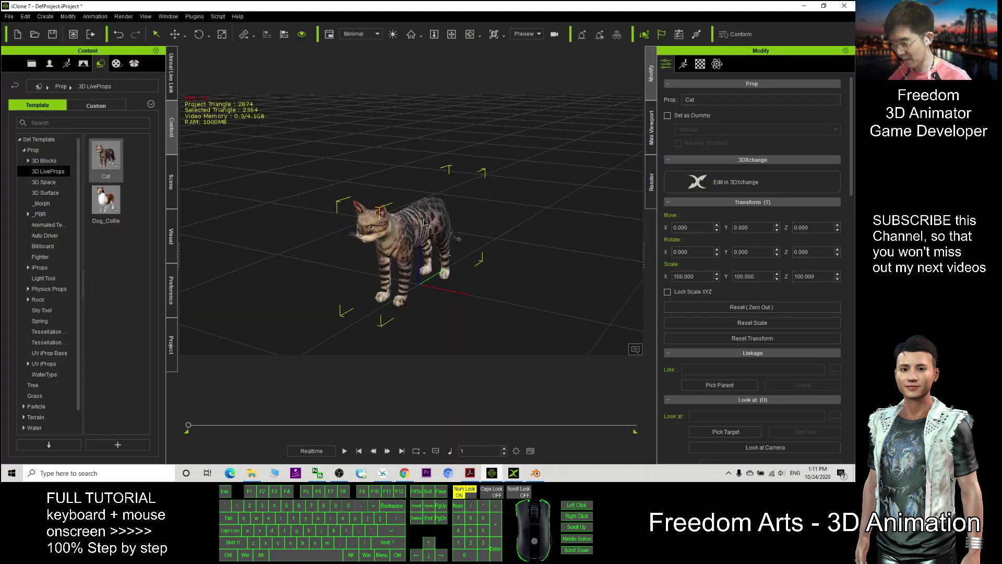
- List the scene objects with a widened Name column and send the Cat to 3DXchange
left_click_drag(425, 224, 355, 226)
left_click(171, 182)
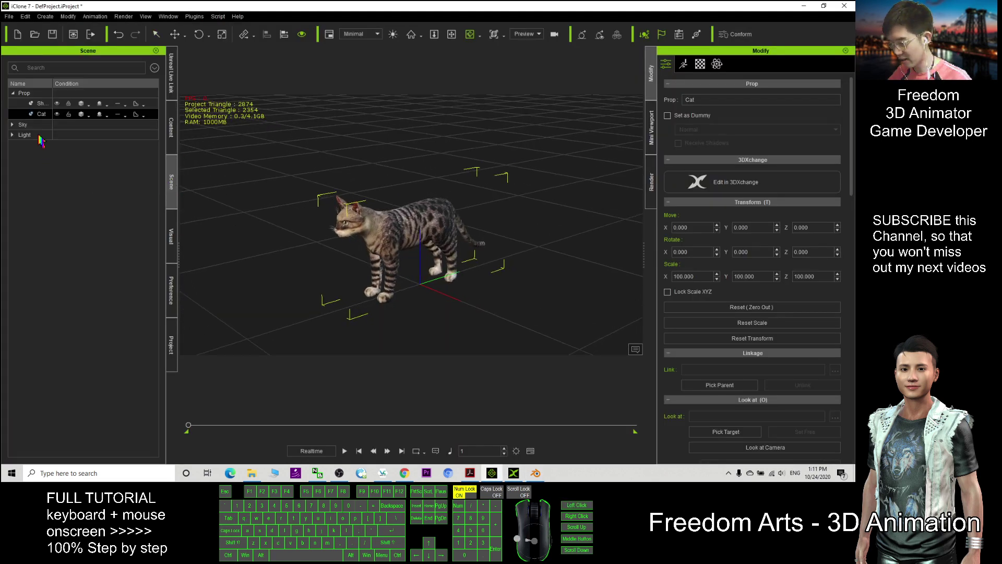
mouse_move(52, 84)
left_mouse_down()
mouse_move(86, 84)
mouse_move(72, 84)
left_mouse_up()
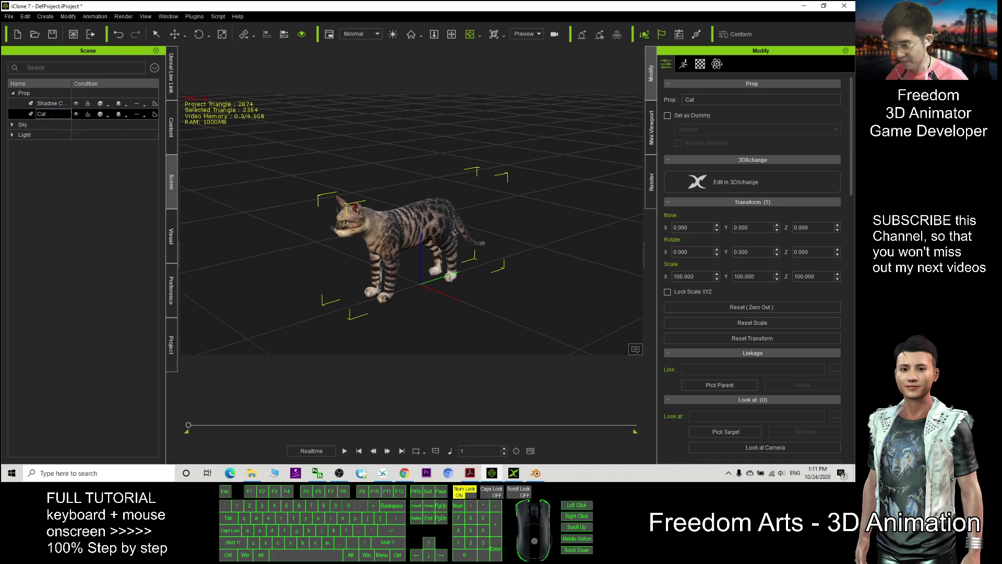
left_click(752, 184)
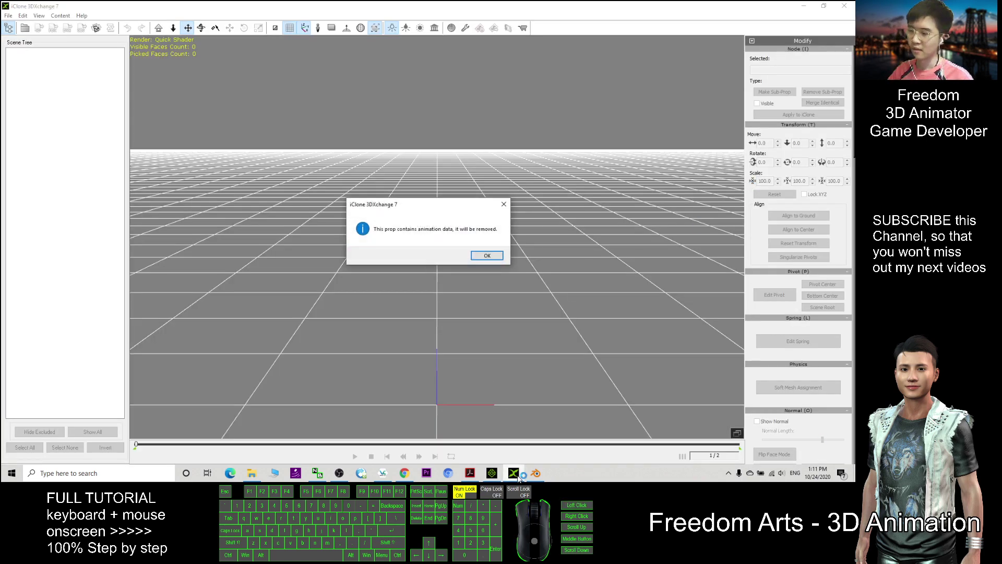
- Accept the animation-removal notice, view the cat from the side, and show the human reference figure
left_click(487, 255)
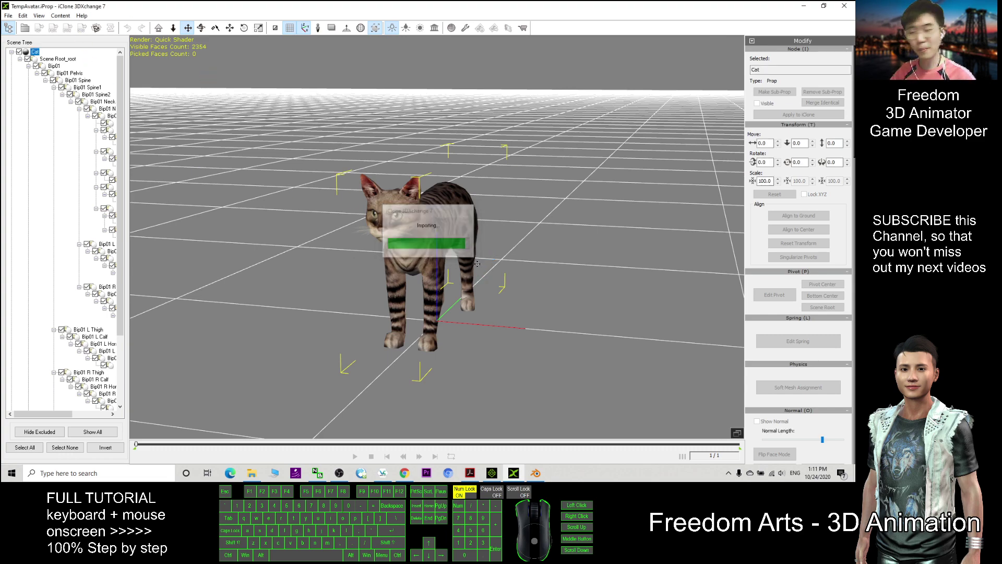
left_click_drag(481, 269, 494, 300)
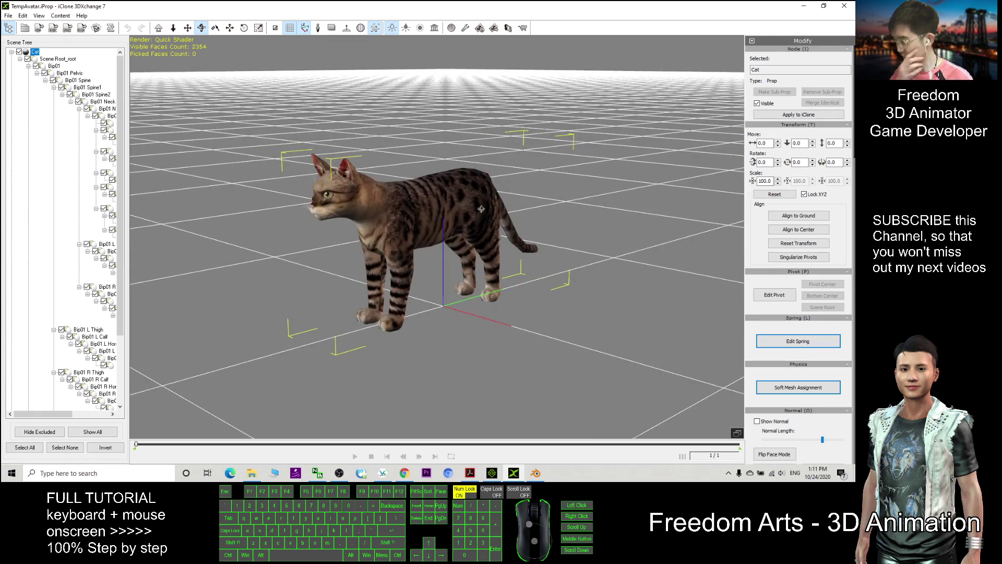
scroll(481, 209, "down", 5)
left_click(318, 27)
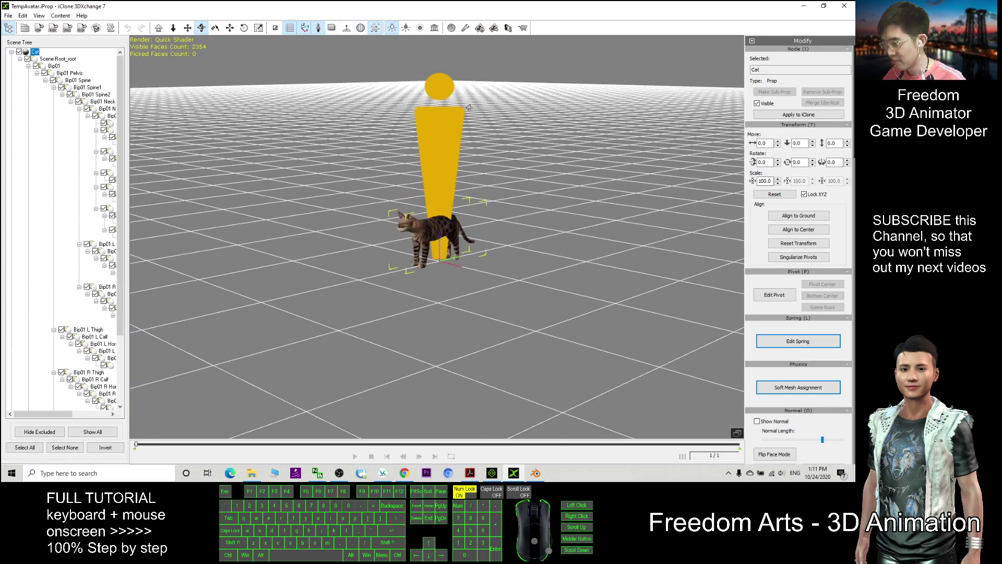
scroll(468, 108, "up", 3)
left_click(319, 29)
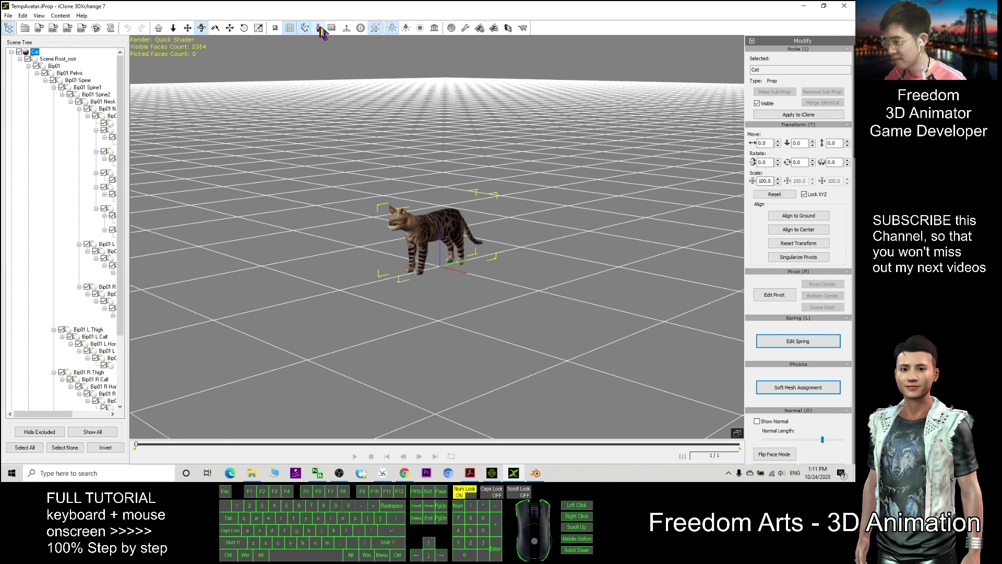
left_click(319, 29)
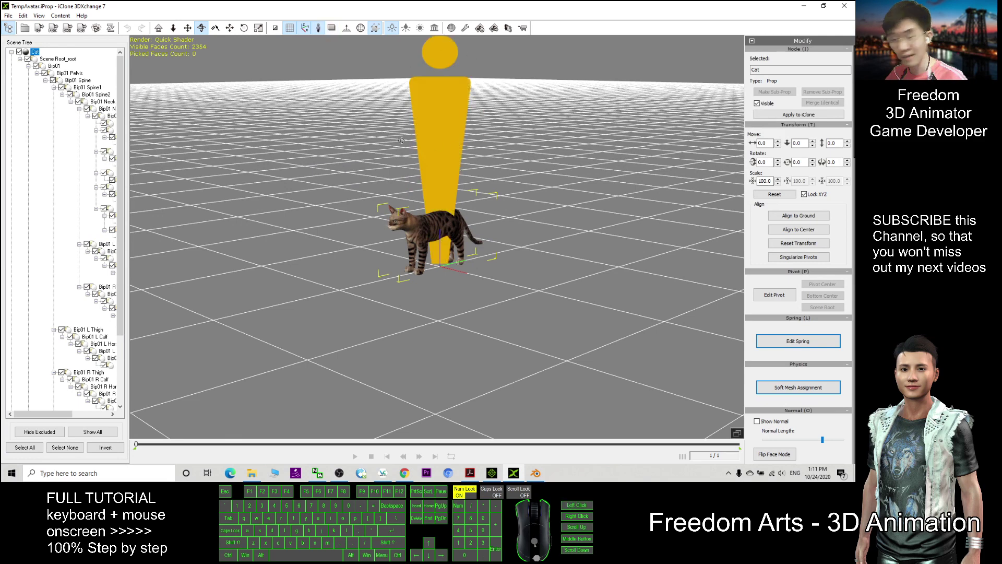
- Hide the reference figure and shrink or minimize the app windows to uncover the desktop
left_click(318, 29)
left_click_drag(402, 11, 549, 111)
left_click(801, 8)
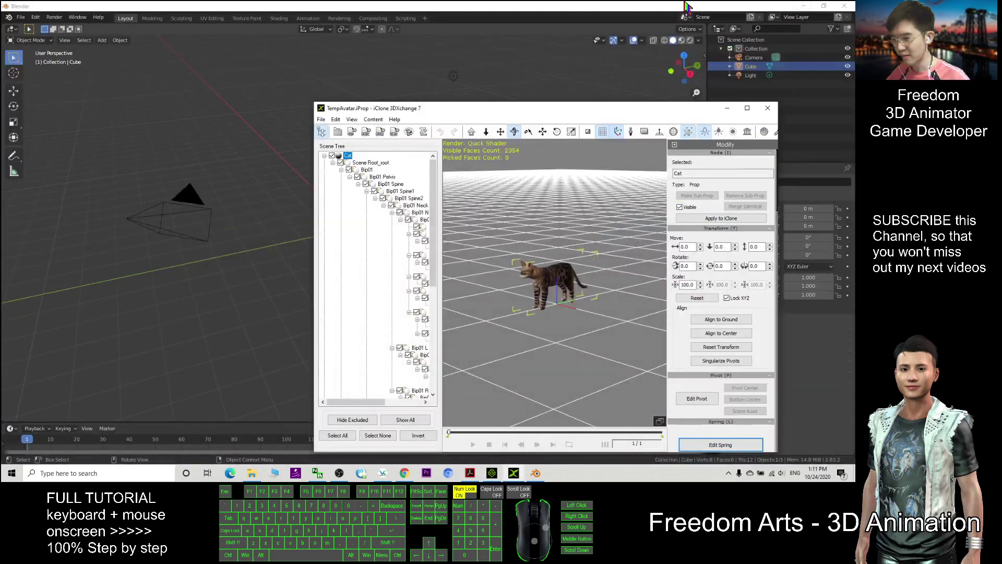
left_click(802, 7)
left_click_drag(535, 109, 492, 69)
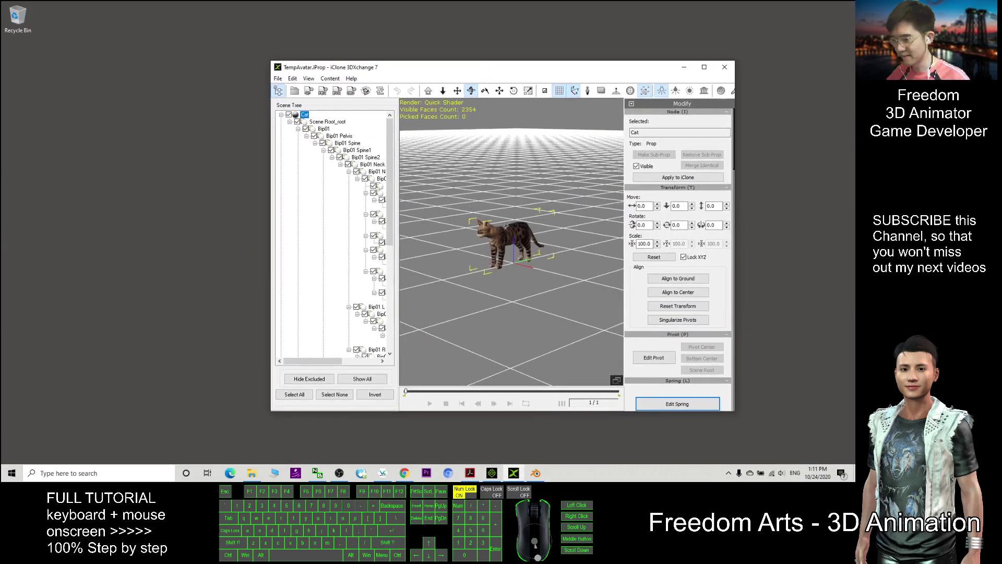
- Create a new desktop folder named 'cat with animation'
right_click(31, 117)
mouse_move(73, 198)
left_click(167, 201)
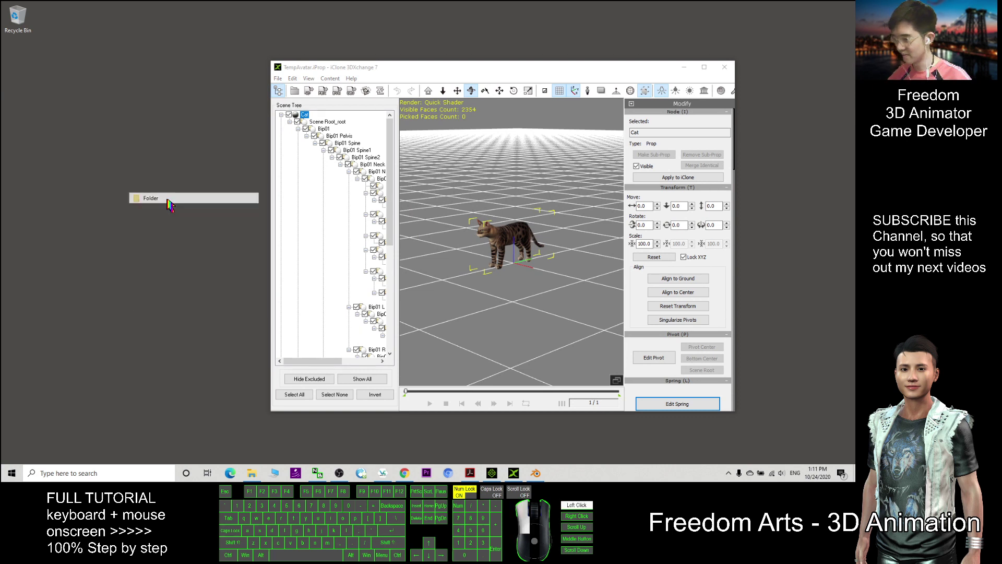
type("cat wit")
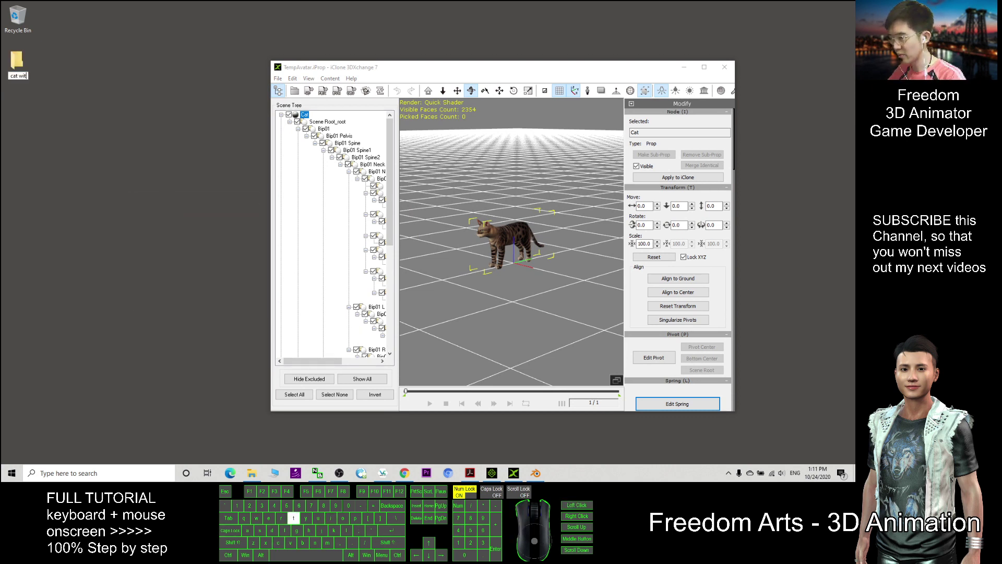
type("h animation")
key("Return")
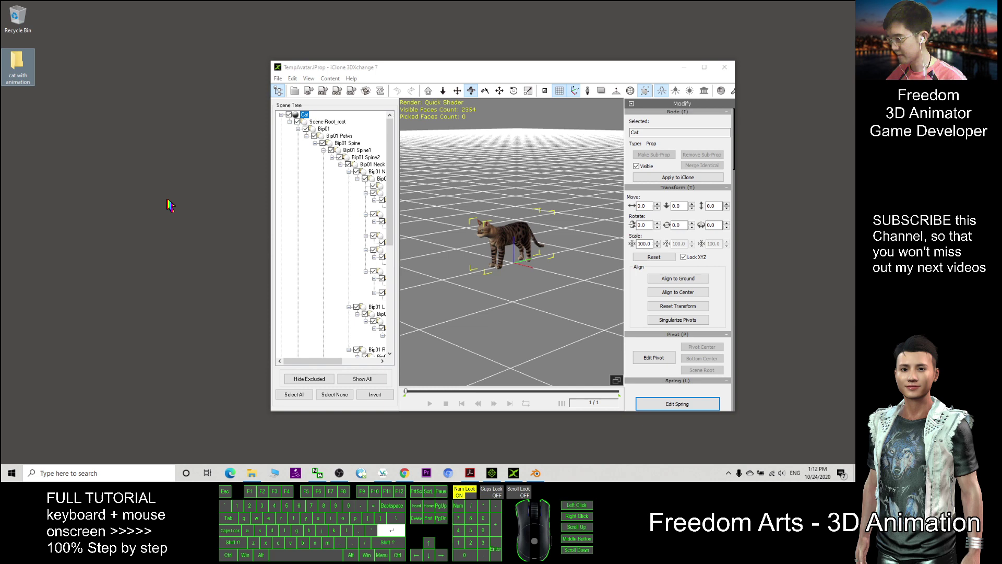
left_click(169, 205)
- Open the 'cat with animation' folder beside the 3DXchange window, moved to the right
double_click(17, 62)
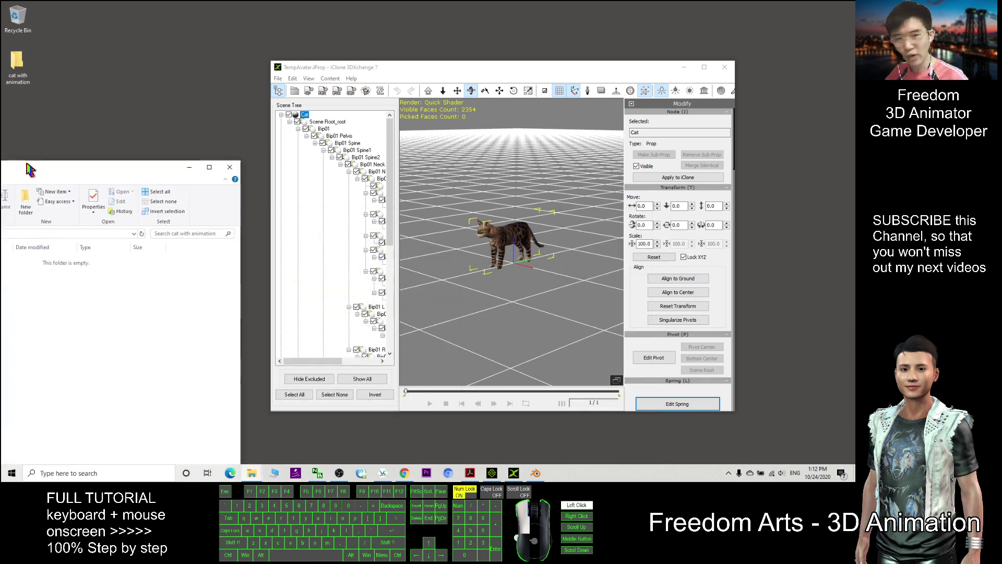
left_click(478, 61)
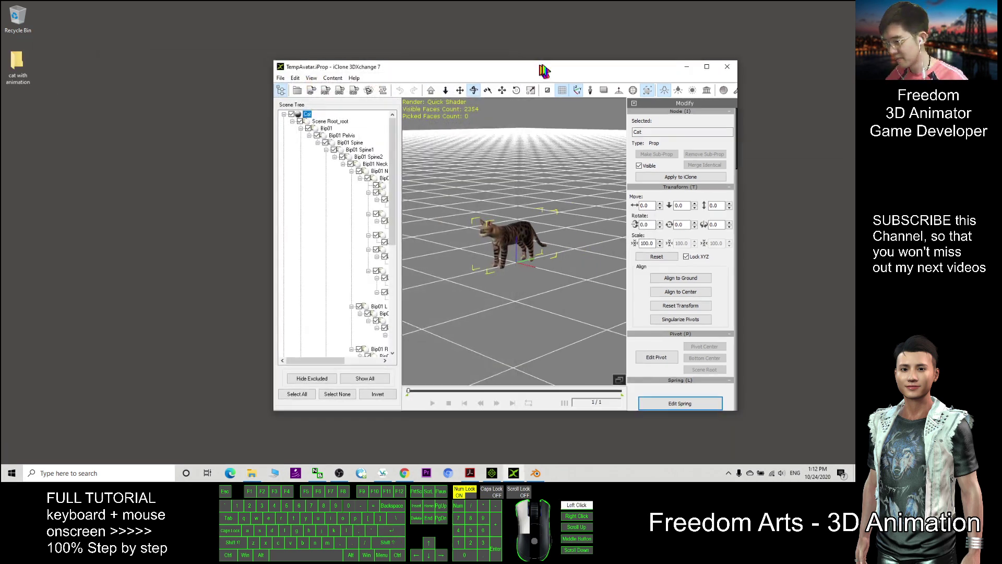
left_click_drag(538, 67, 600, 71)
double_click(17, 65)
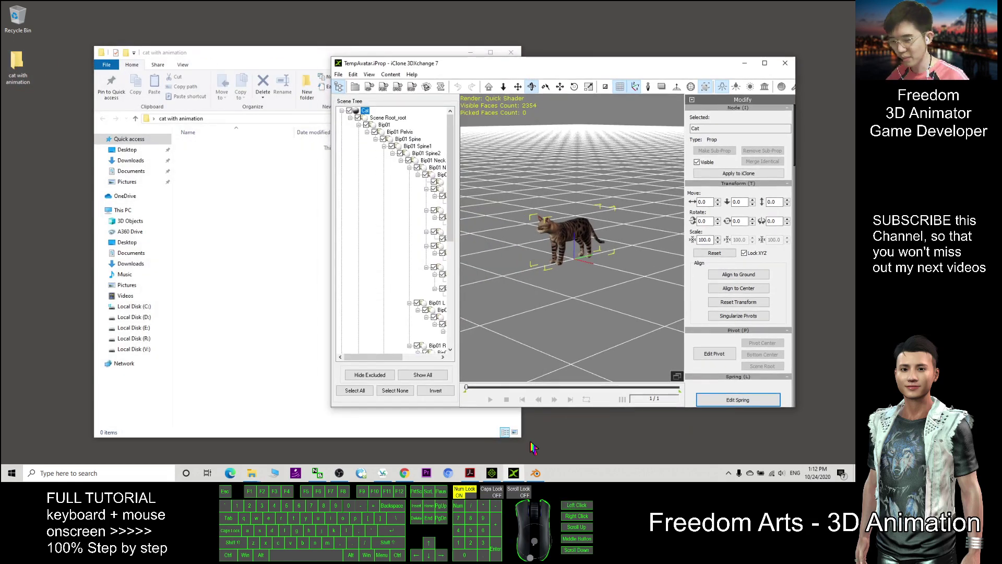
left_click(535, 473)
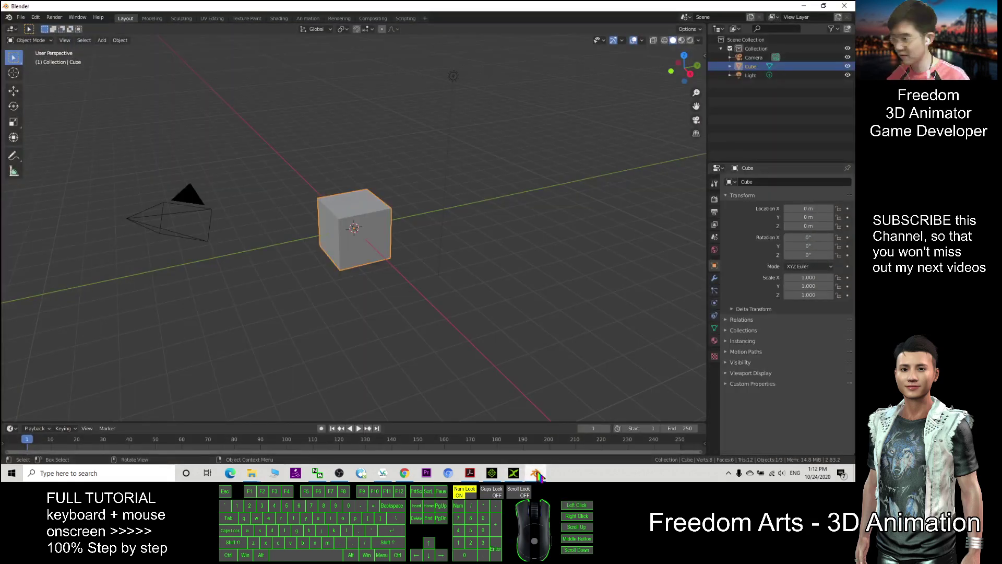
left_click(536, 473)
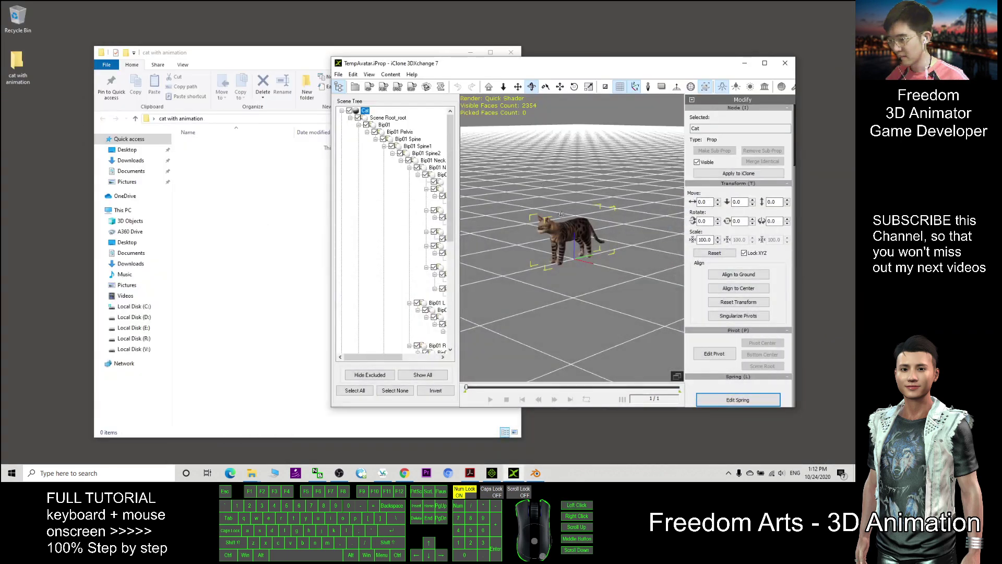
- Select the cat model and bring up the Export FBX settings window
left_click(558, 222)
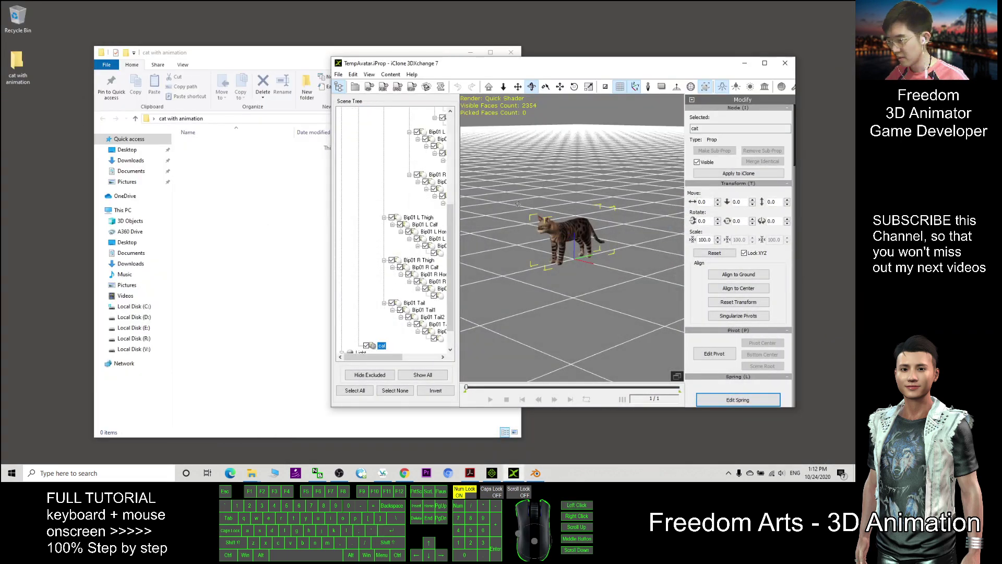
left_click(553, 232)
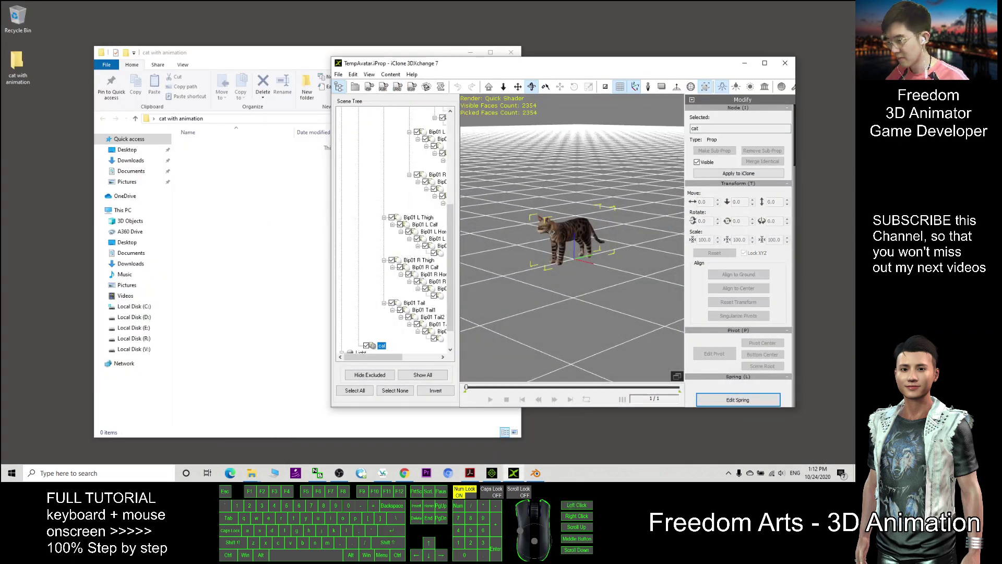
left_click(385, 89)
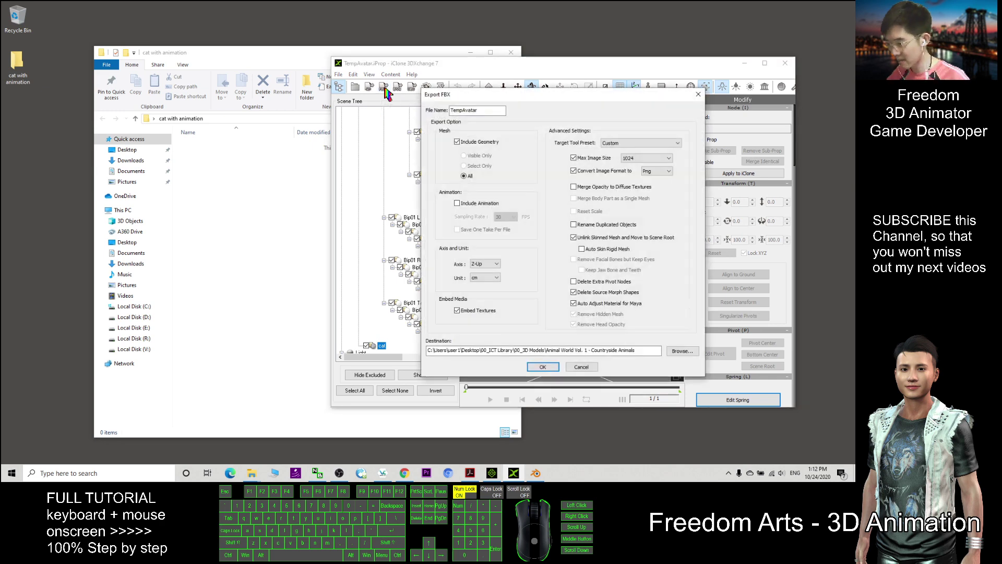
left_click_drag(619, 95, 504, 93)
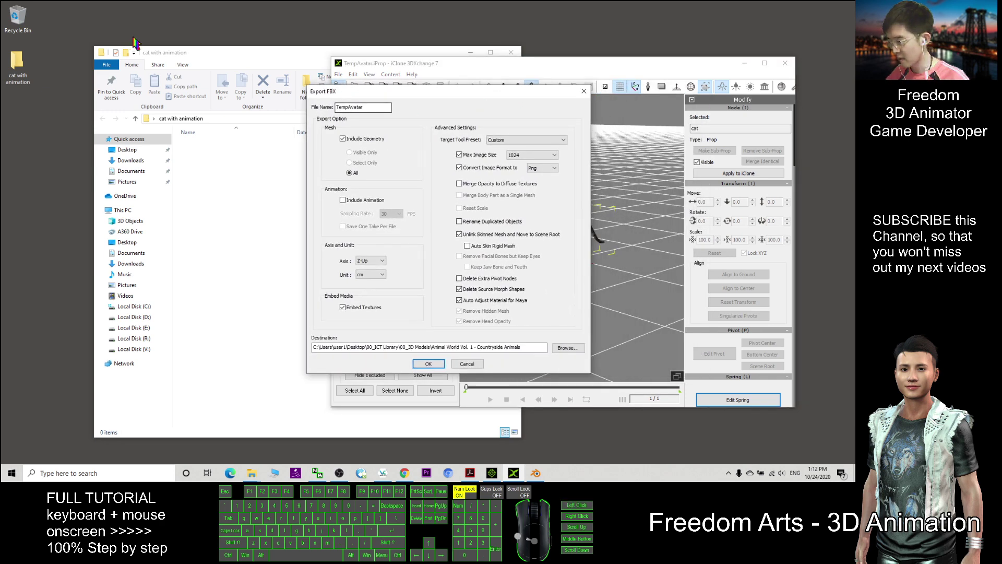
- Copy the 'cat with animation' folder path from Explorer into the export Destination field
left_click(194, 57)
left_click_drag(194, 54, 135, 43)
left_click(179, 108)
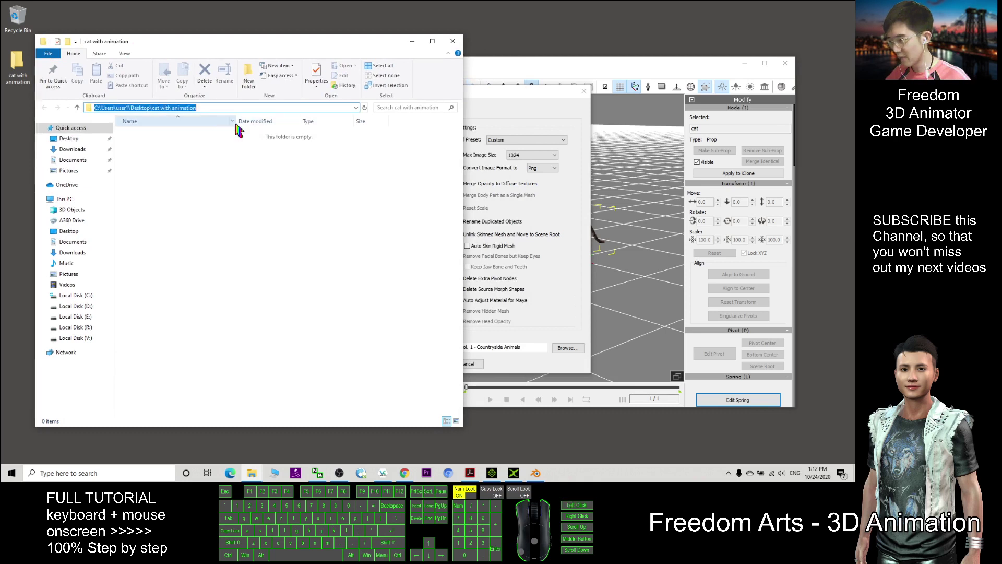
key("ctrl+c")
left_click(509, 107)
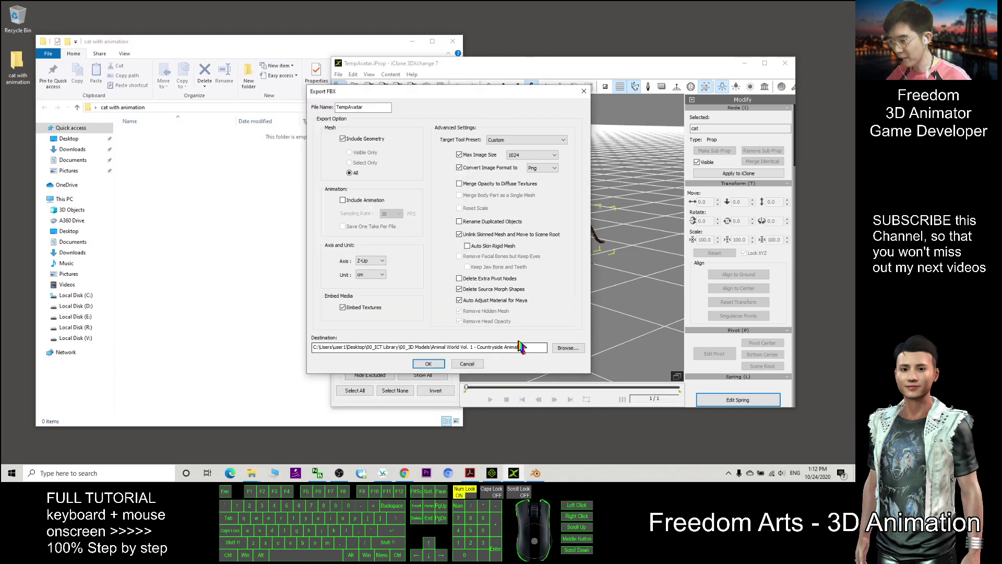
left_click_drag(522, 347, 420, 313)
key("ctrl+v")
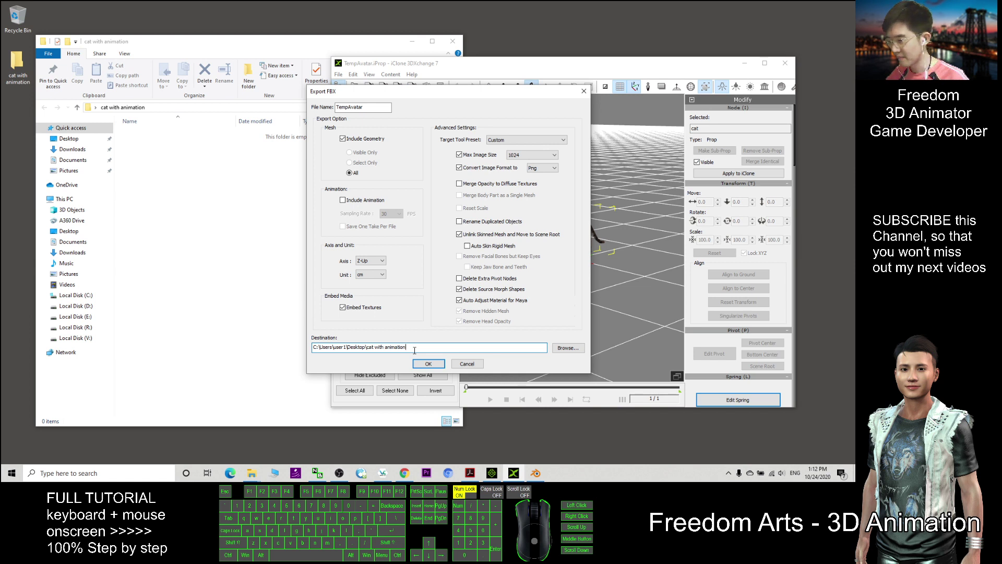
- Choose the Maya_Win32-bit_Optimized preset, then re-enable Max Image Size and Convert to Png
left_click(517, 141)
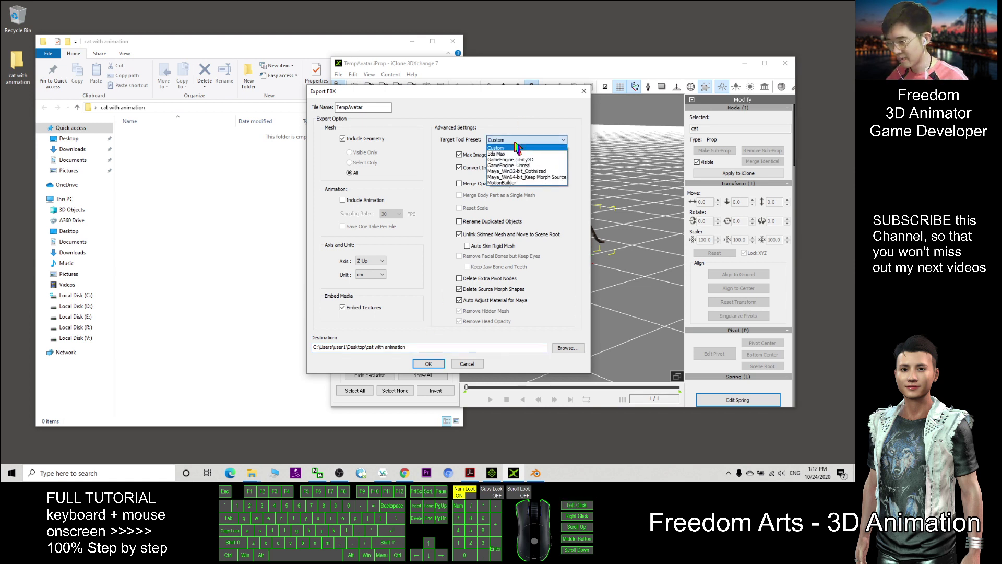
left_click(517, 171)
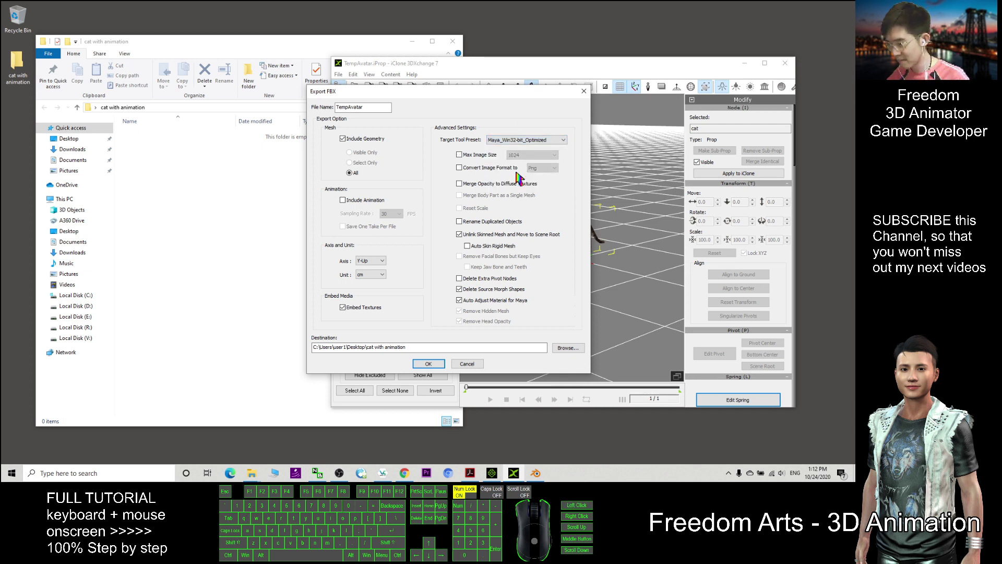
left_click(460, 154)
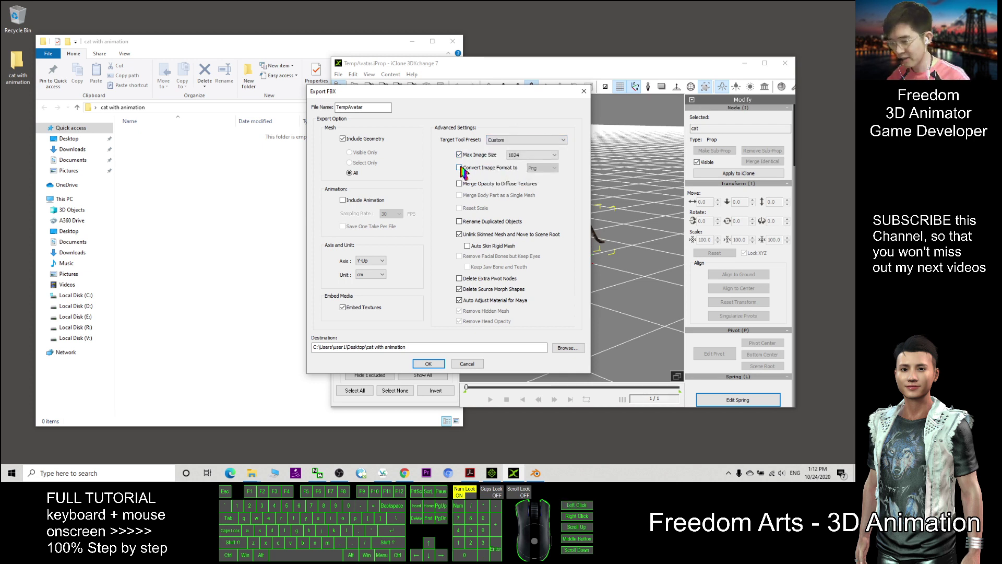
left_click(459, 168)
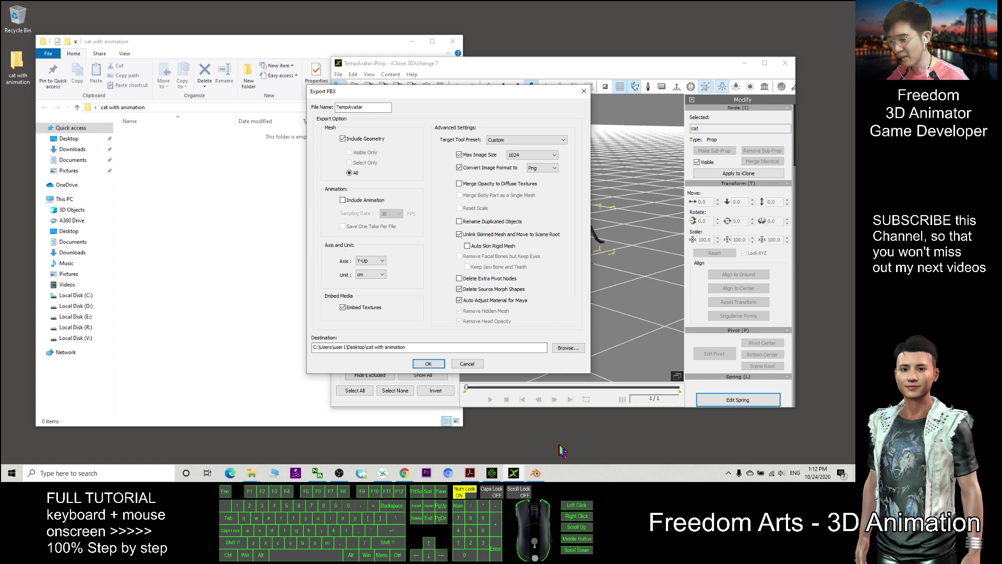
left_click(535, 472)
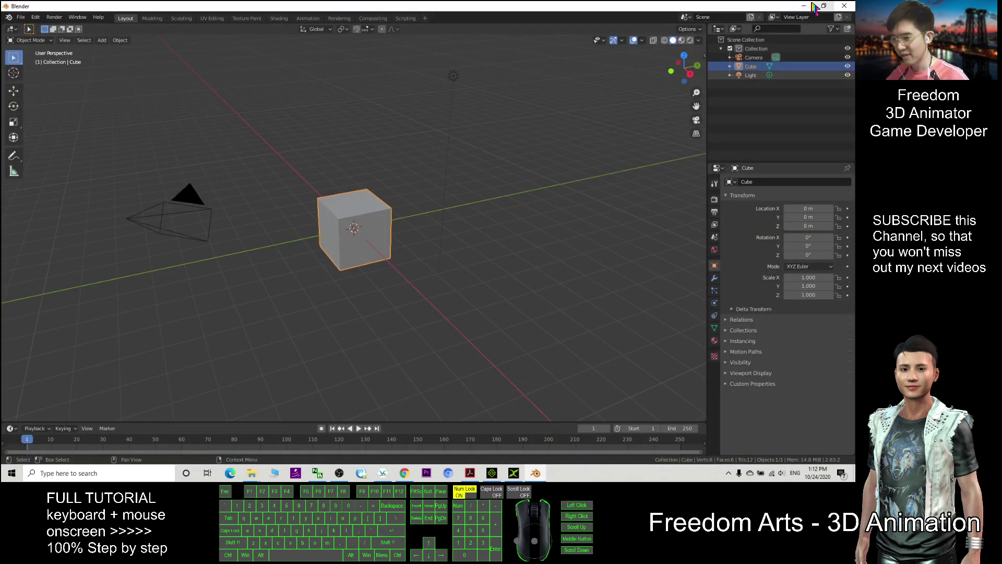
left_click(804, 5)
- Set the export axis to Z-Up and include the cat's animation
left_click(379, 261)
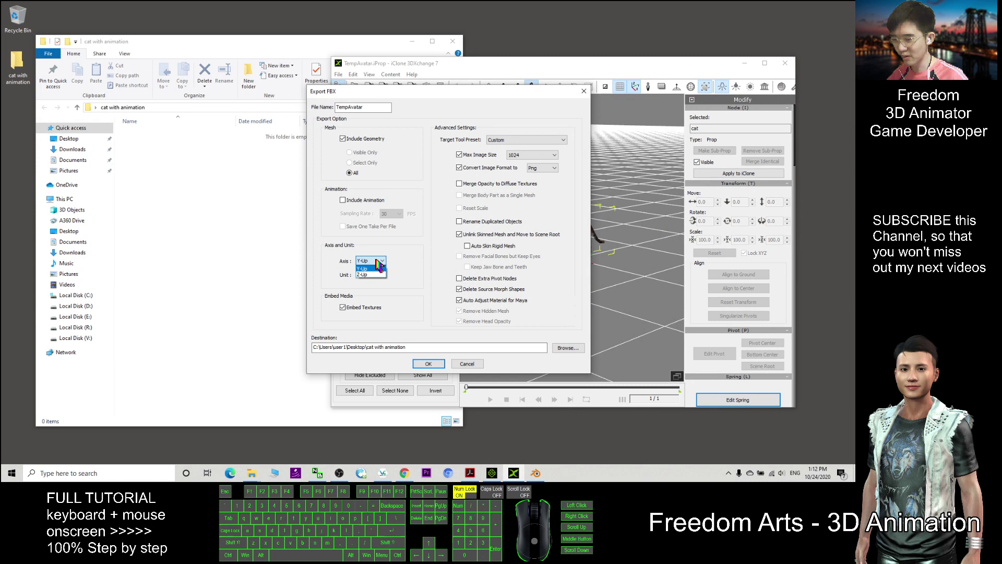
left_click(365, 275)
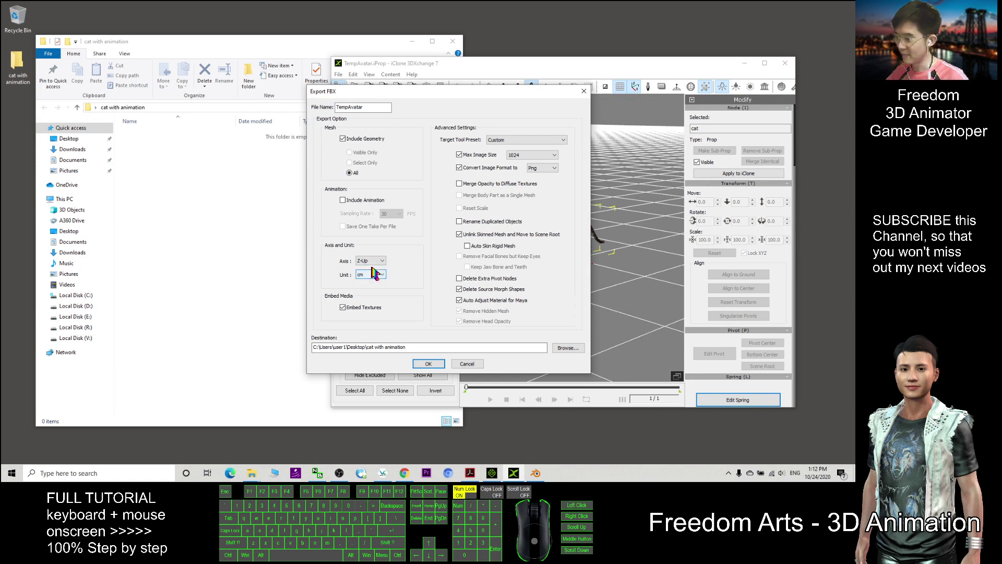
left_click(350, 172)
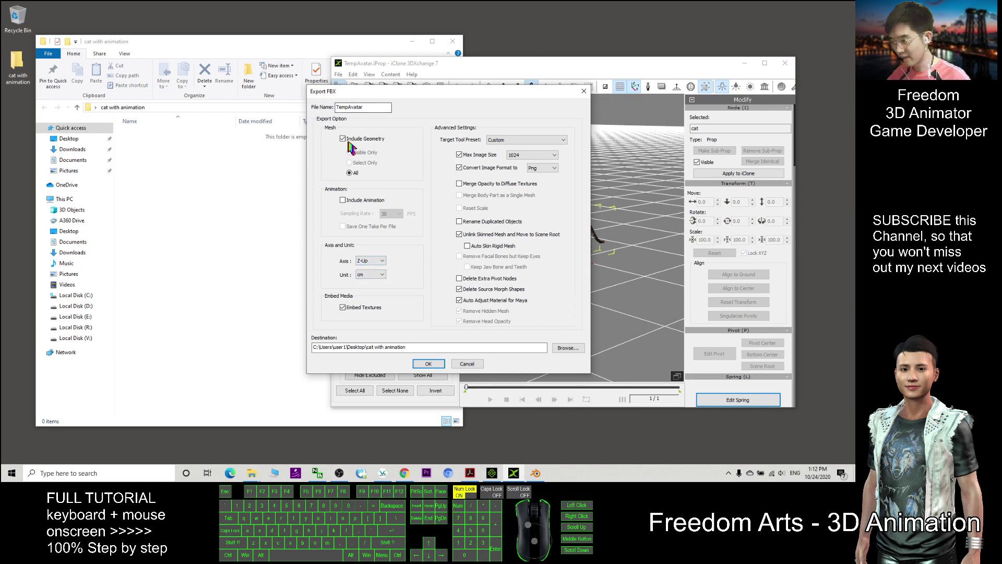
left_click(343, 201)
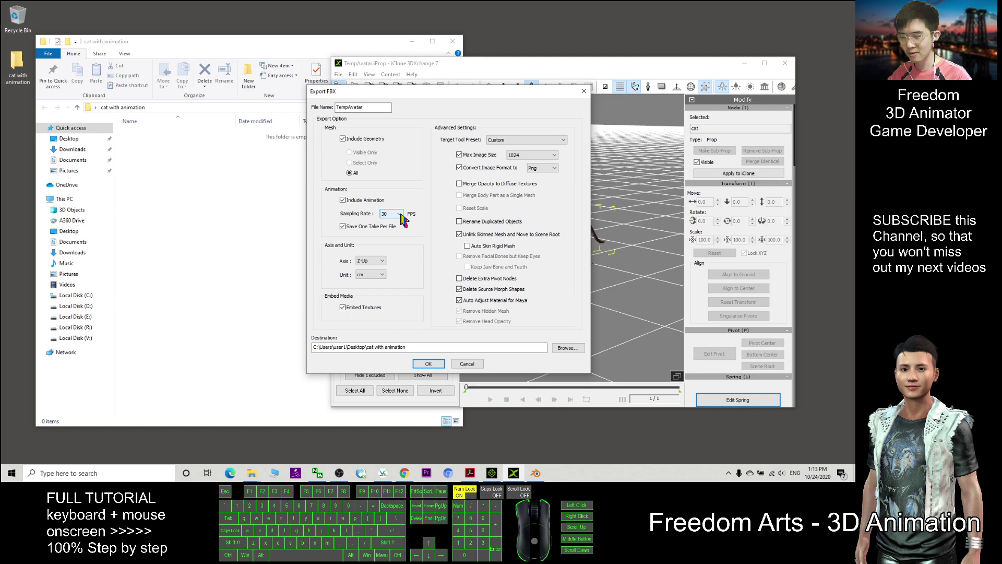
- Replace the TempAvatar file name with 'c' and export the cat as FBX
double_click(360, 107)
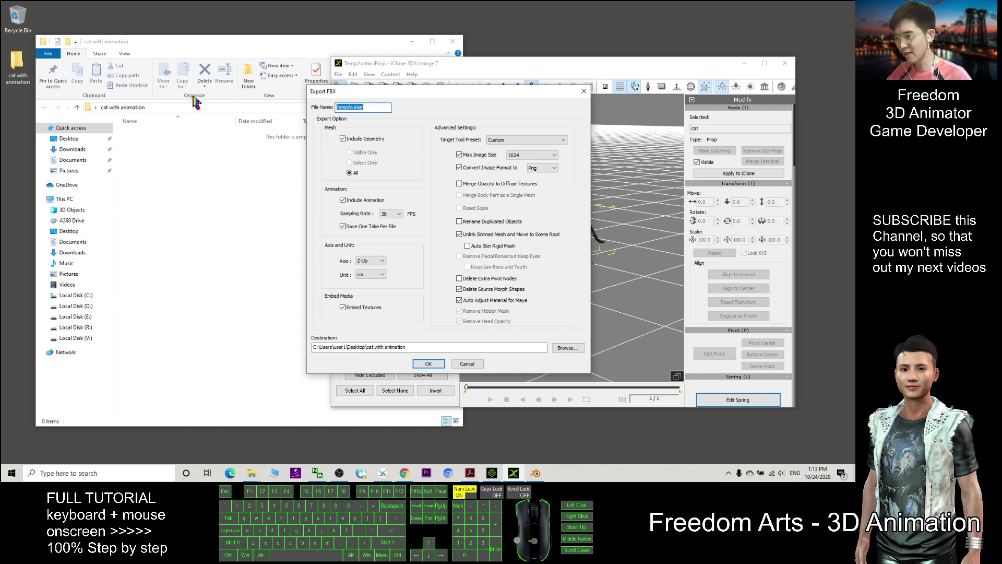
type("cat")
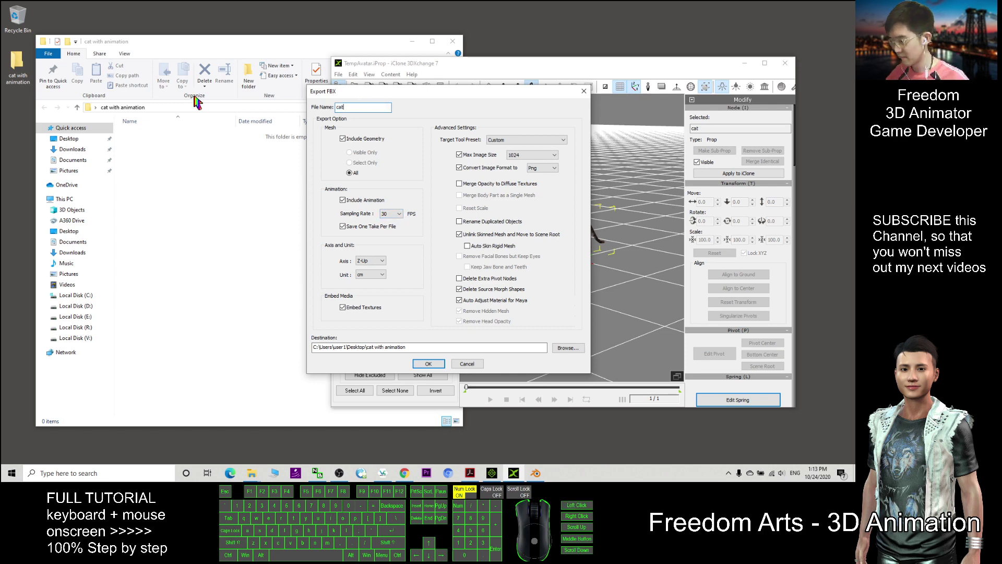
left_click(429, 363)
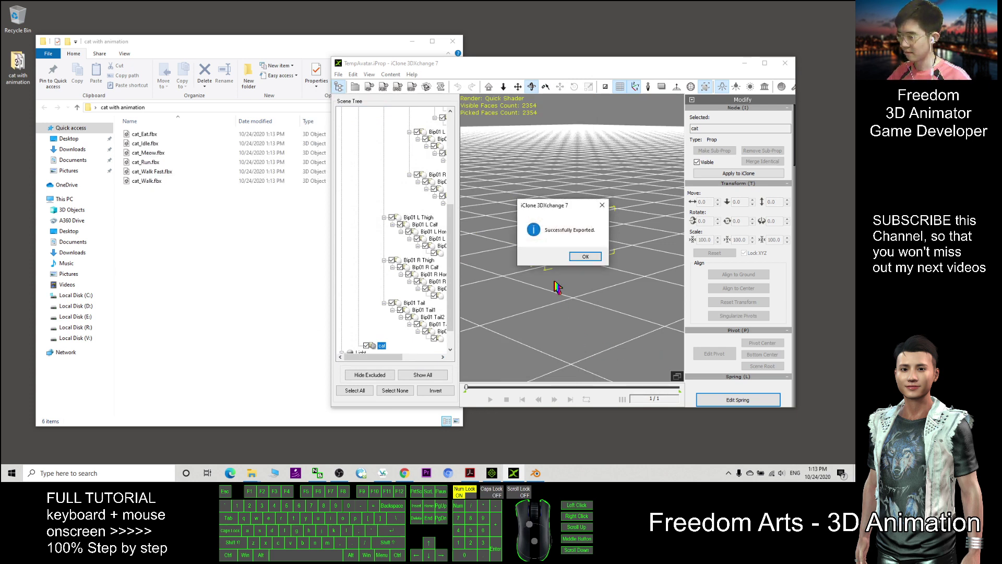
- Dismiss the success message and browse the six exported FBX files, ending on cat_Meow.fbx
left_click(586, 257)
left_click(111, 198)
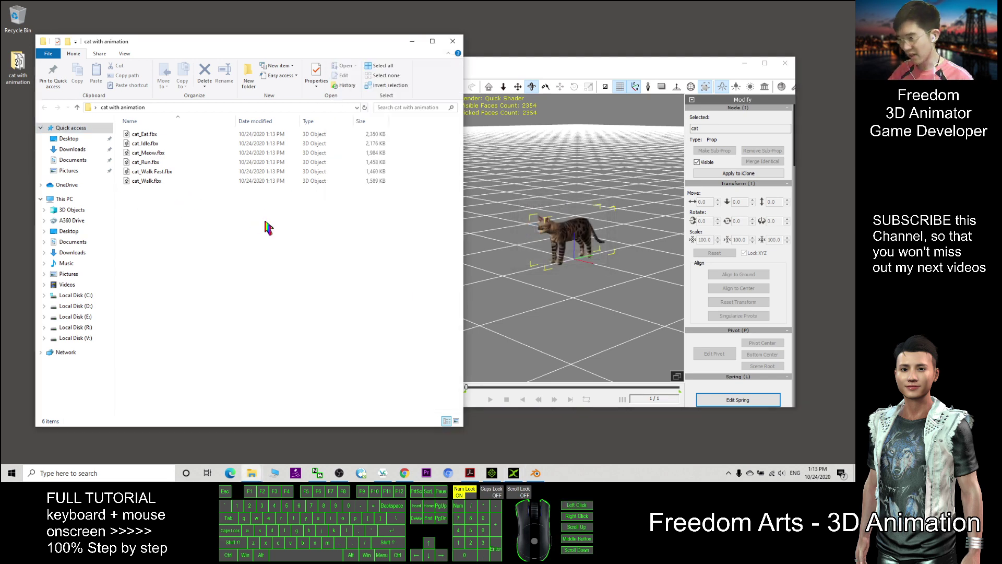
left_click_drag(312, 239, 8, 81)
left_click_drag(203, 183, 118, 127)
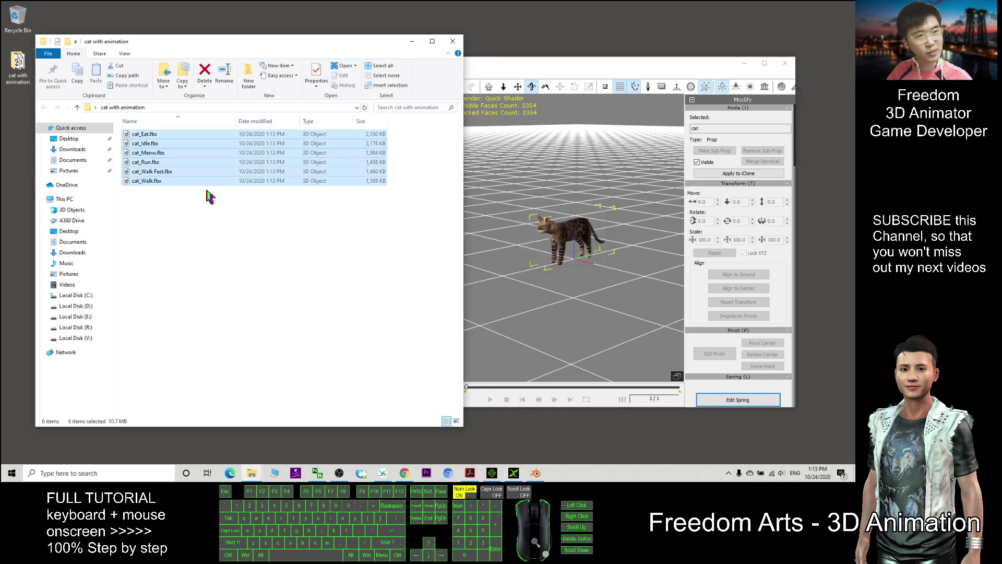
left_click(152, 144)
left_click(142, 135)
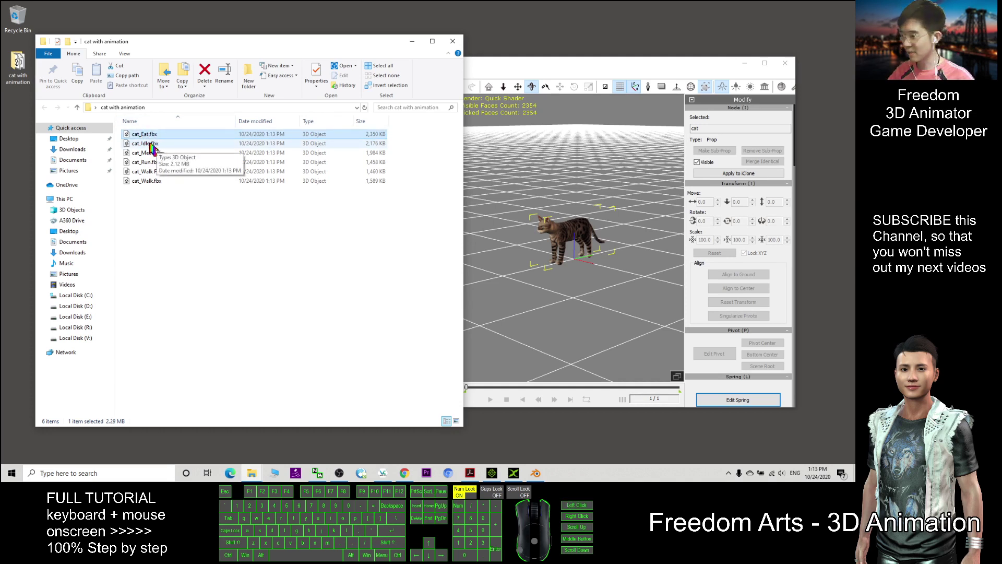
left_click(156, 144)
left_click(166, 193)
left_click(157, 163)
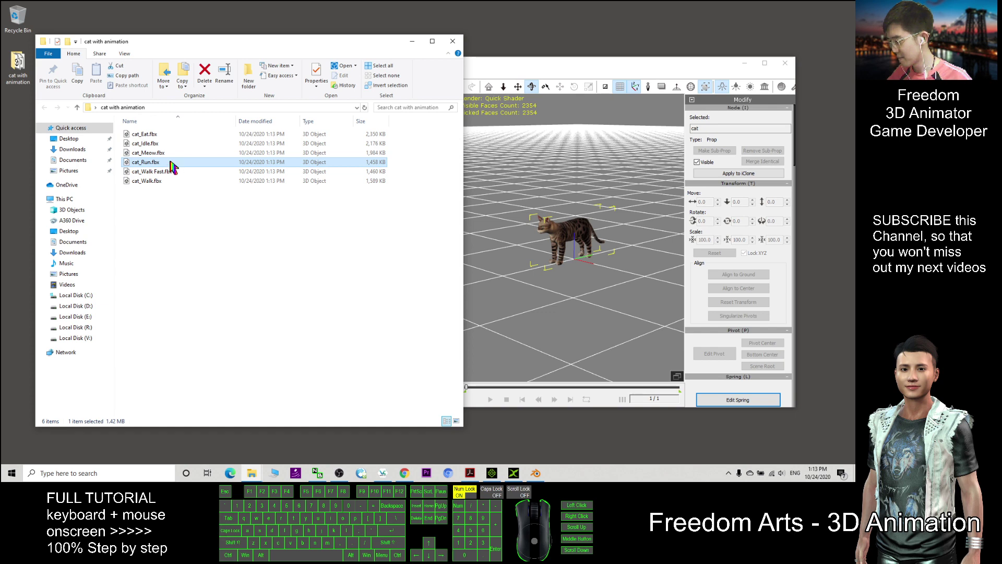
left_click(156, 153)
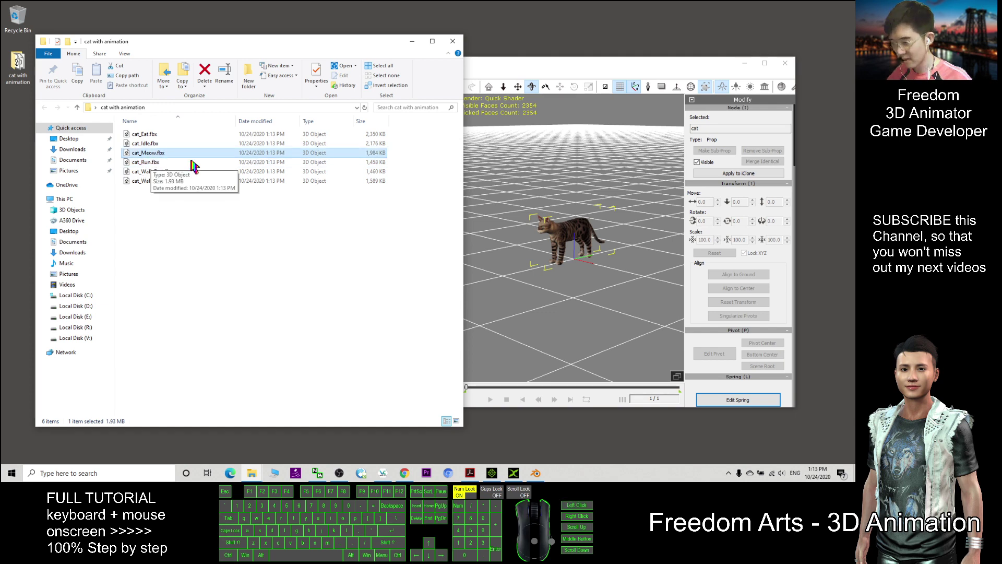
- Restore Blender to a window and delete the default cube
left_click(536, 473)
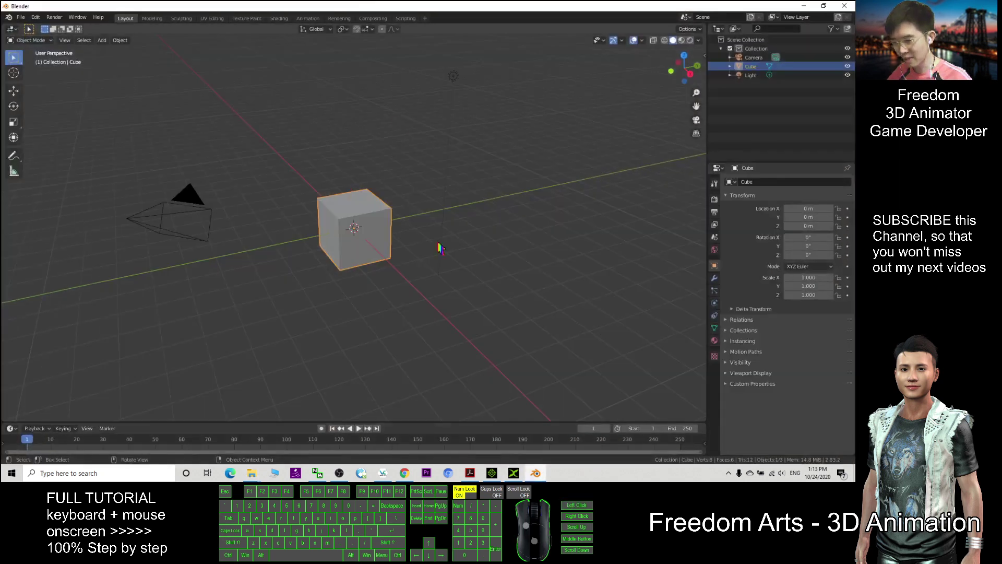
double_click(511, 7)
left_click(526, 243)
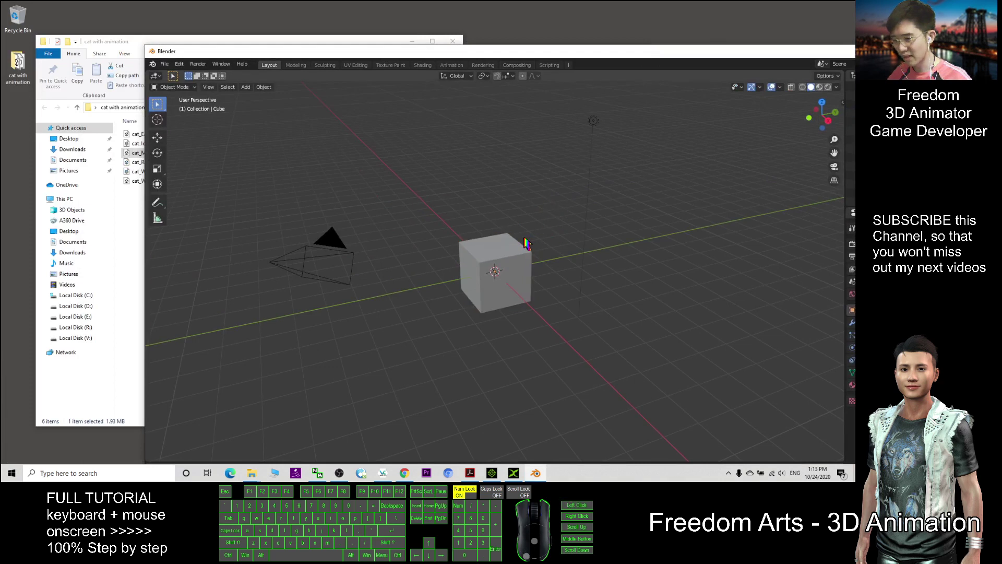
left_click(500, 255)
key("Delete")
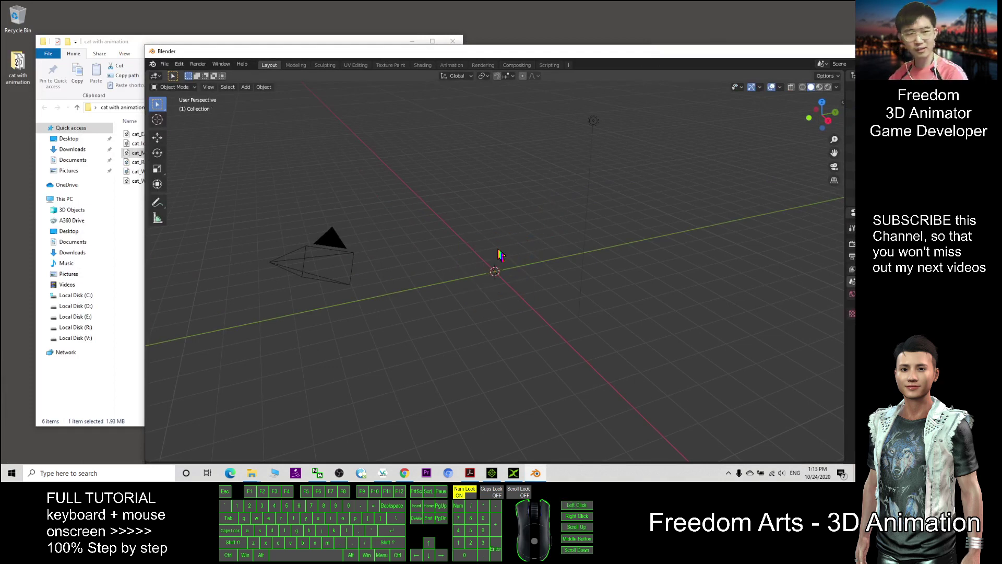
- Move the Blender window up and left beside the File Explorer folder
left_click_drag(449, 51, 581, 34)
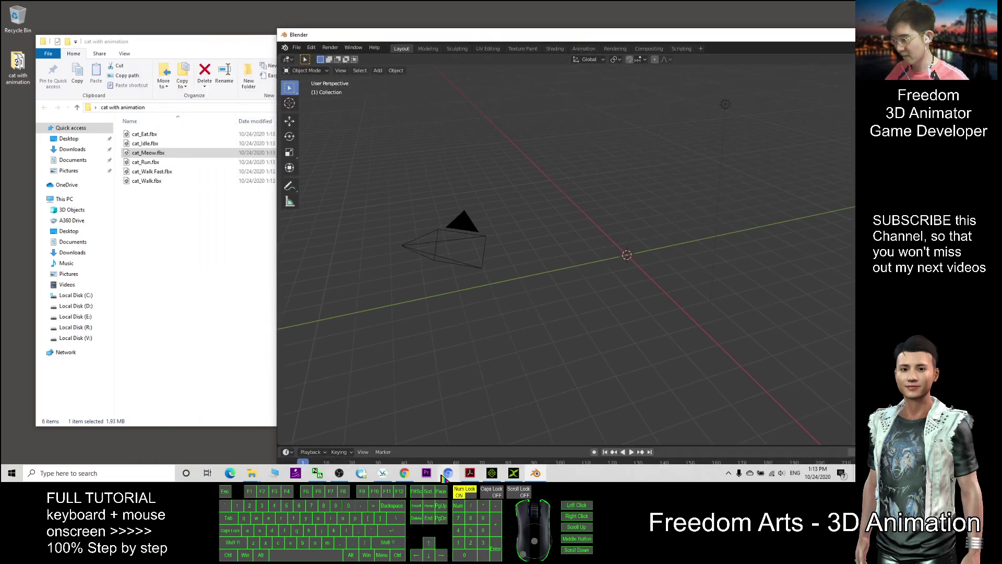
left_click(728, 473)
left_click(694, 483)
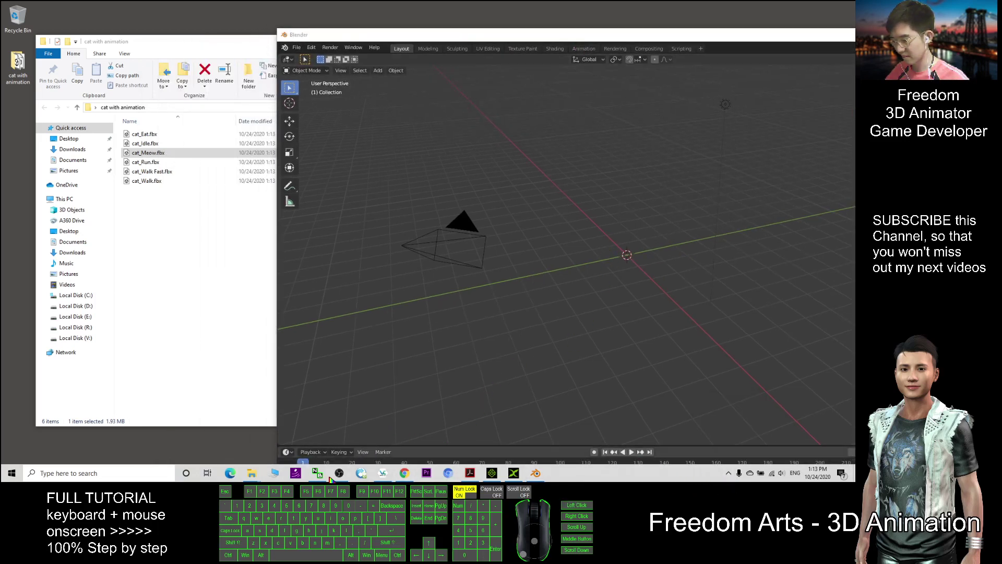
left_click_drag(636, 36, 587, 18)
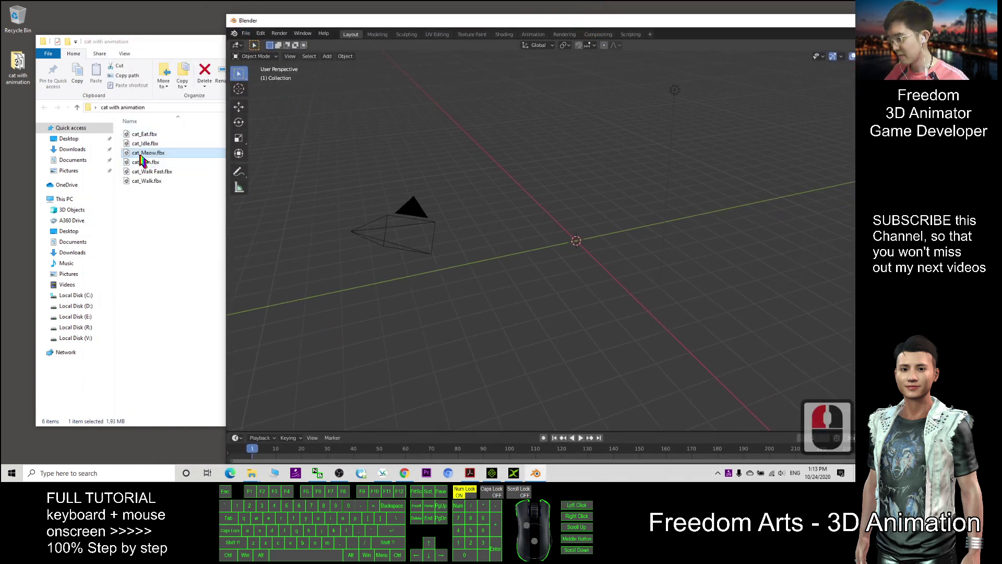
- Open the FBX import file browser via File > Import > FBX
left_click(245, 33)
mouse_move(259, 153)
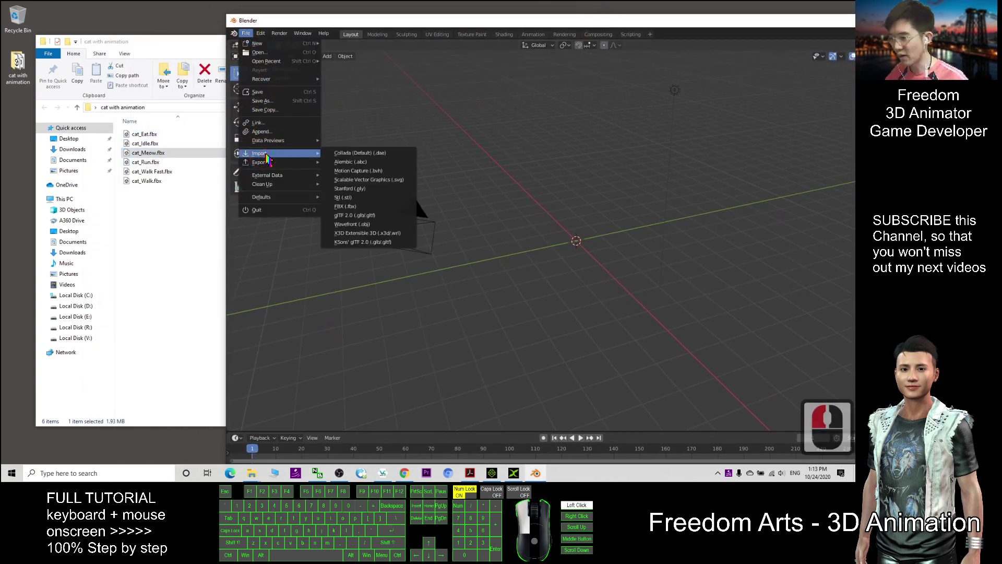
left_click(433, 180)
left_click(360, 207)
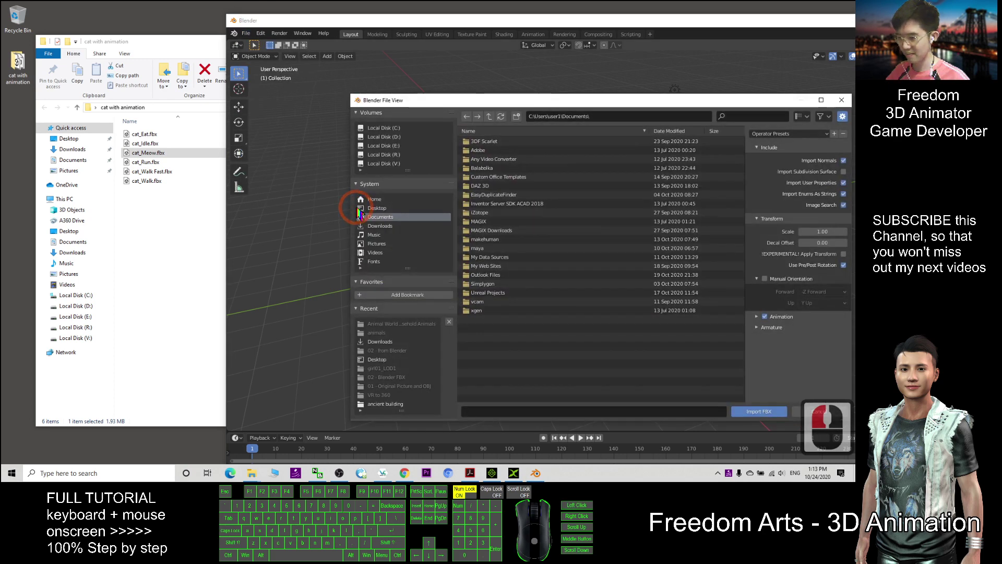
left_click_drag(557, 104, 488, 76)
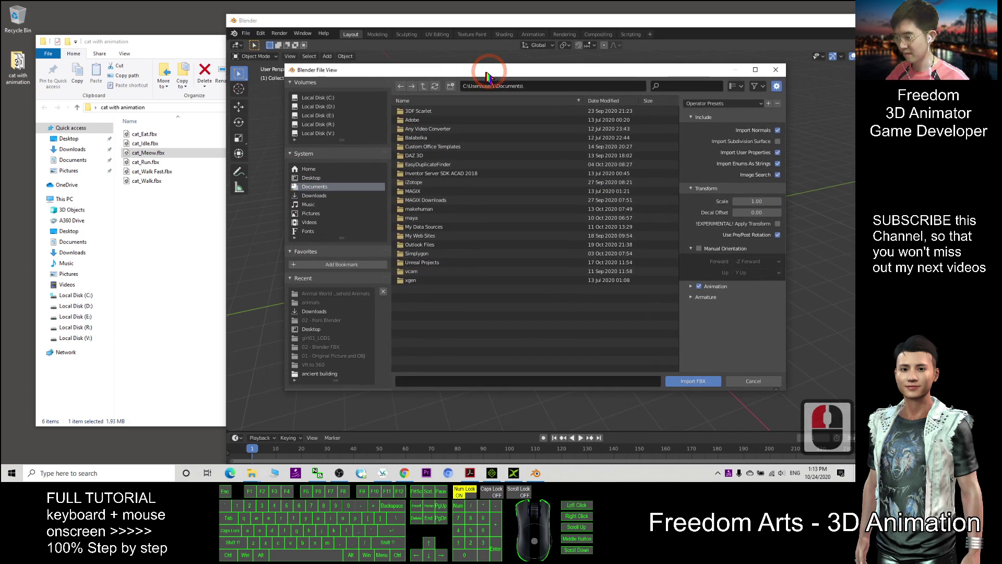
- Point the import browser at the cat with animation folder using the path copied from Explorer
left_click(189, 50)
left_click(159, 107)
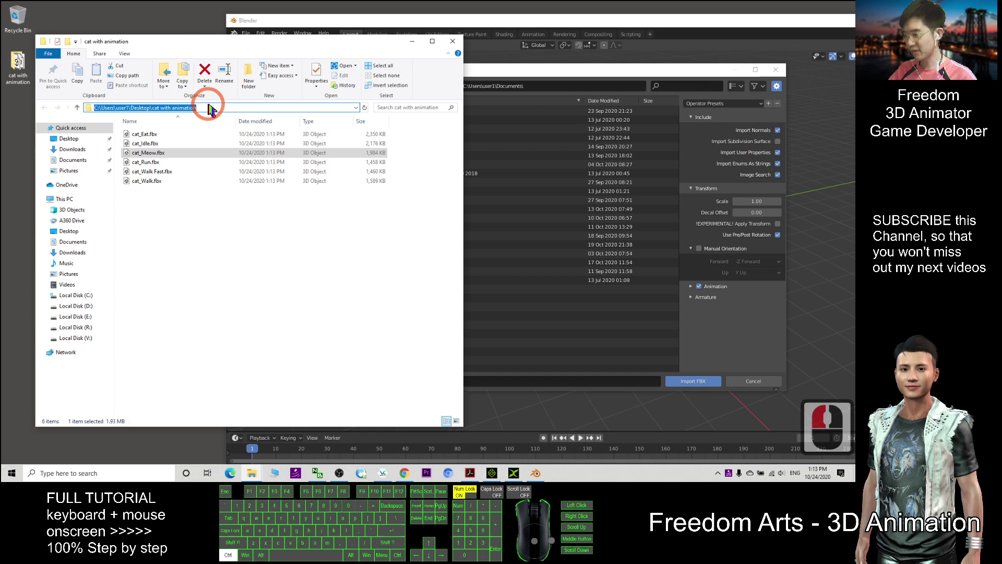
key("ctrl+c")
double_click(547, 86)
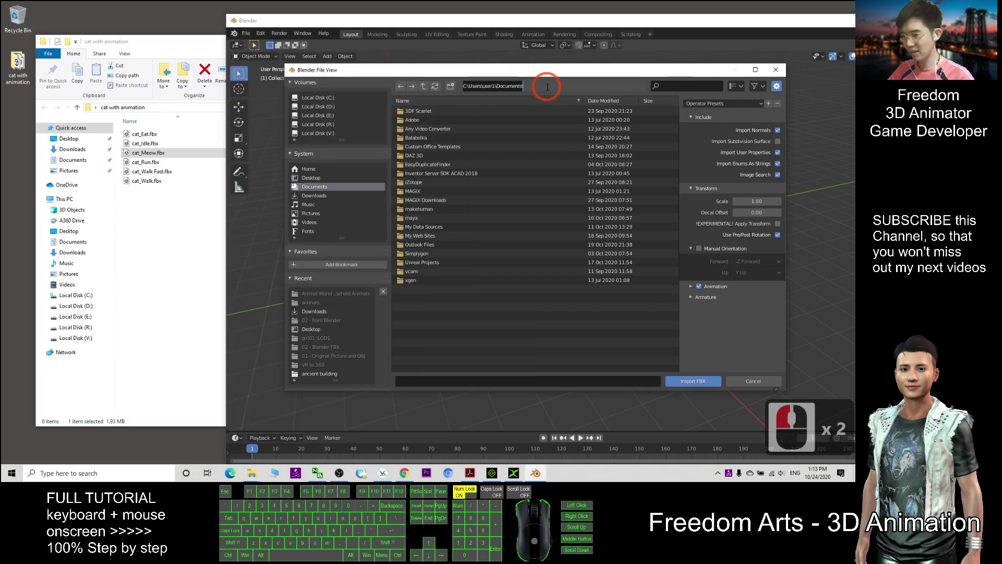
key("ctrl+v")
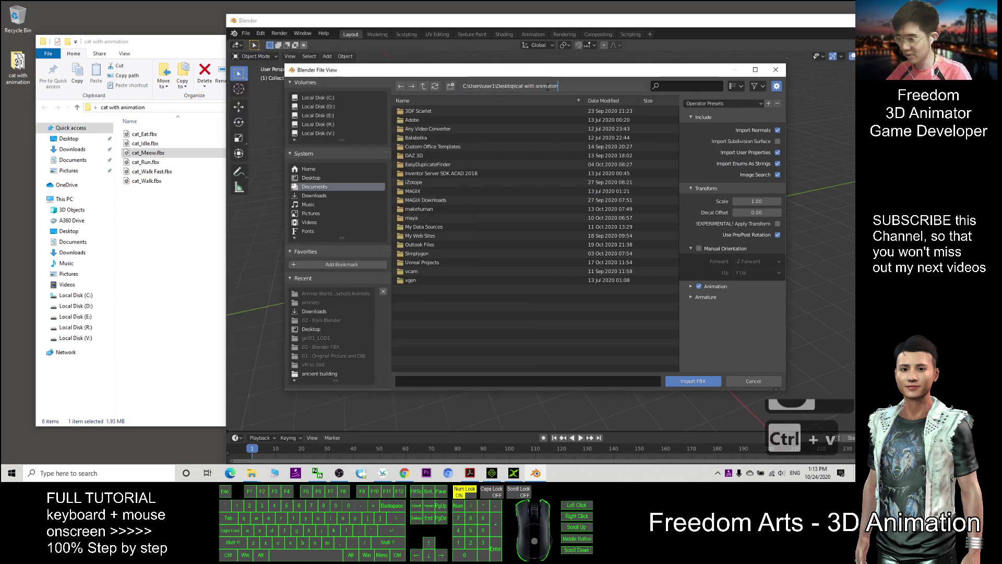
key("Return")
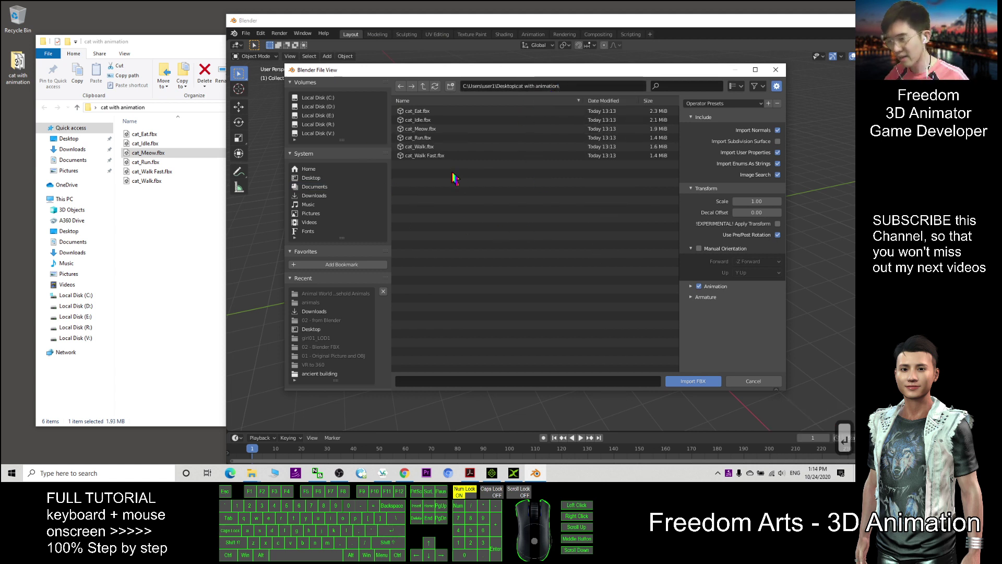
left_click_drag(458, 69, 601, 69)
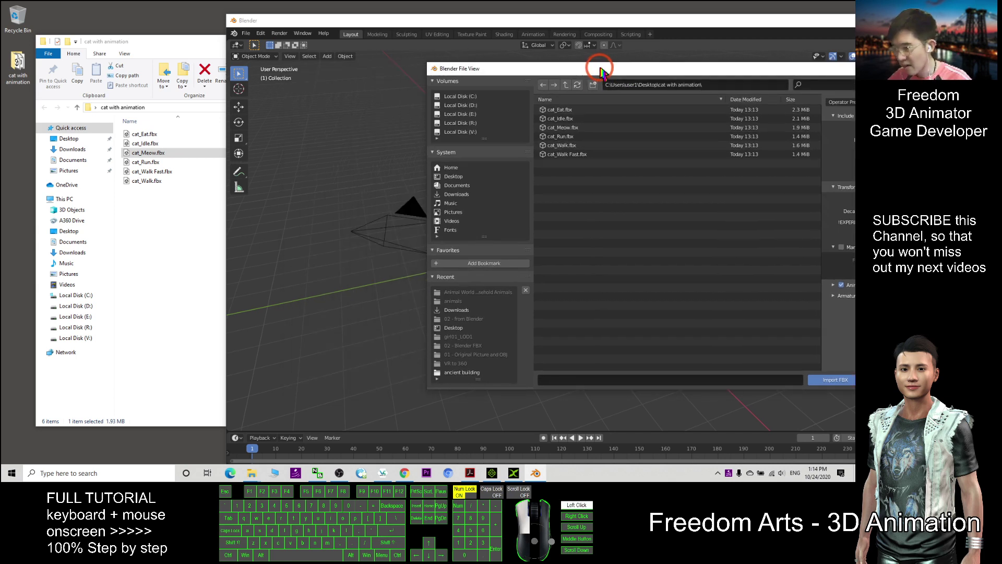
- Import cat_Meow.fbx, maximize Blender, and view the textured cat in Material Preview from the front
double_click(560, 129)
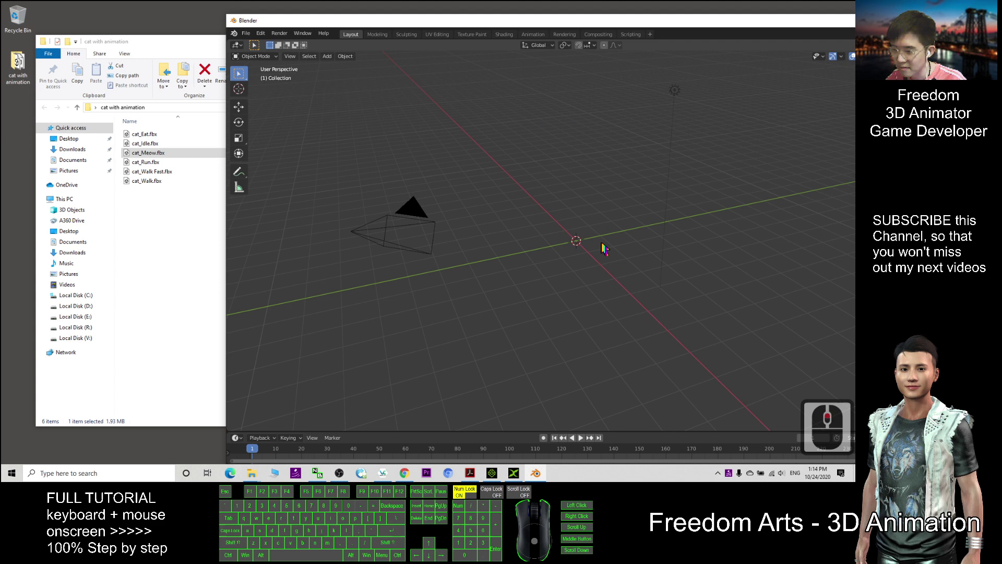
middle_click_drag(512, 261, 553, 209)
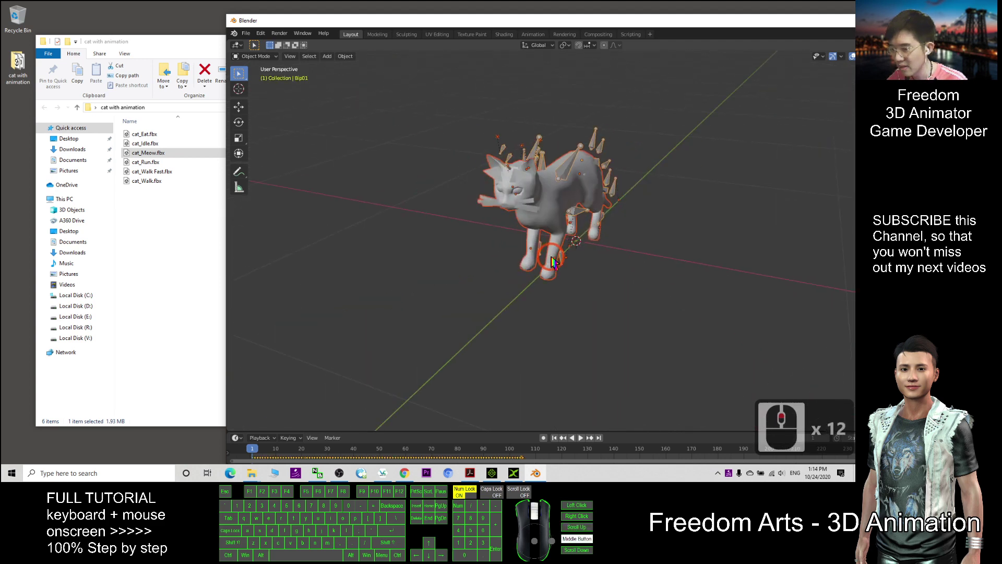
double_click(599, 21)
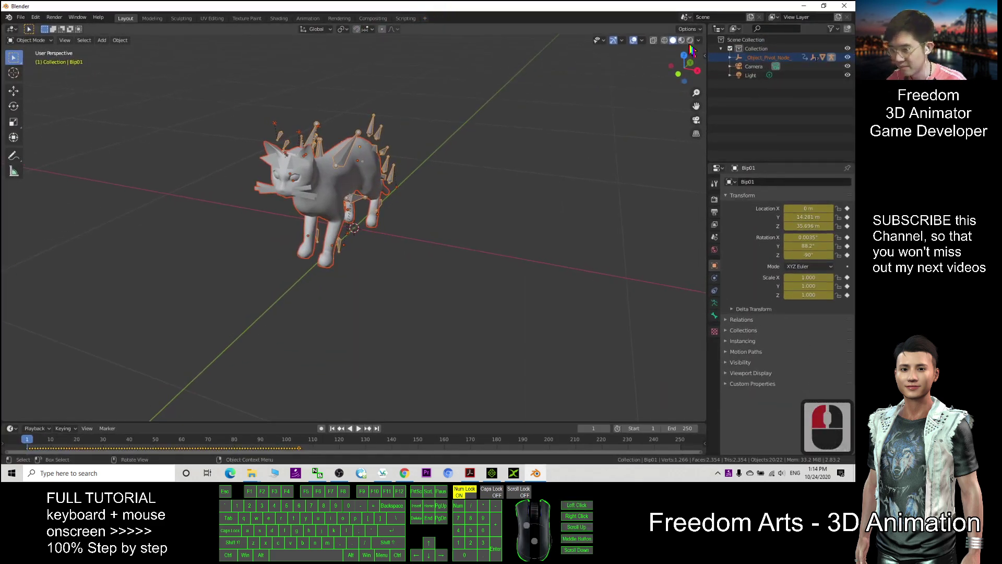
left_click(682, 41)
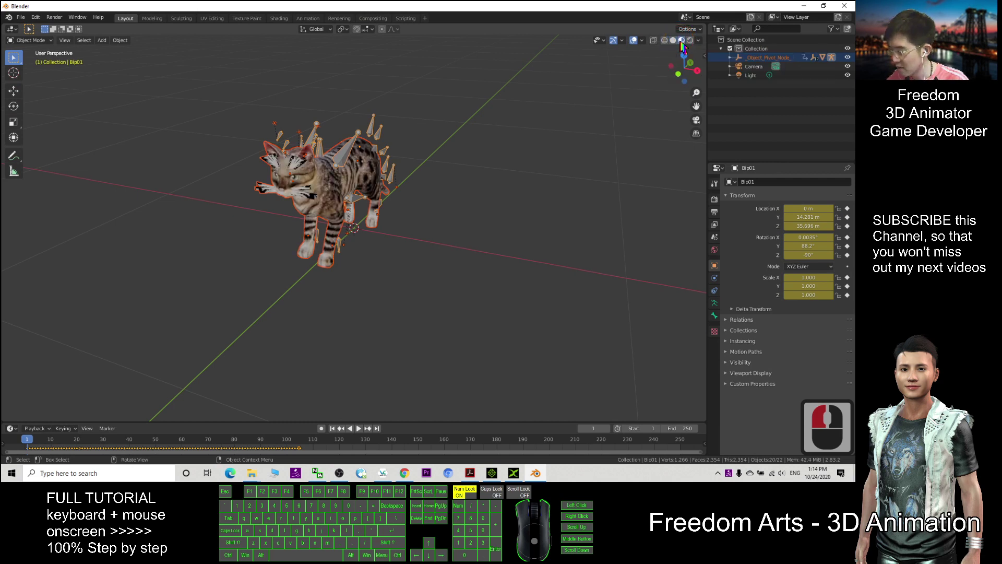
scroll(505, 179, "up", 2)
scroll(405, 252, "down", 2)
middle_click_drag(405, 253, 141, 421)
left_click_drag(223, 421, 224, 401)
- Play the cat animation, pause it at frame 170, and select the cat's armature
left_click(358, 407)
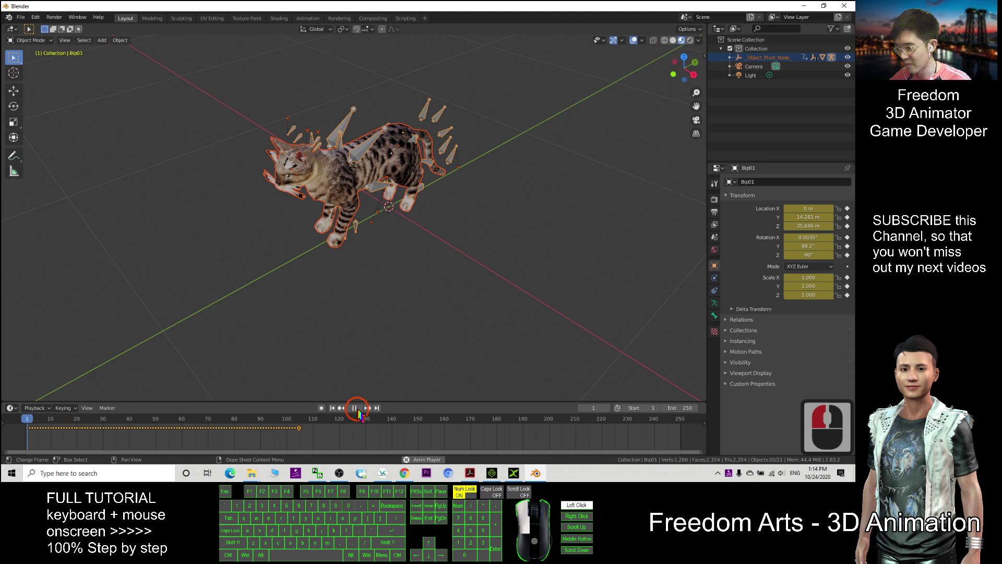
middle_click_drag(404, 330, 373, 313)
left_click(356, 409)
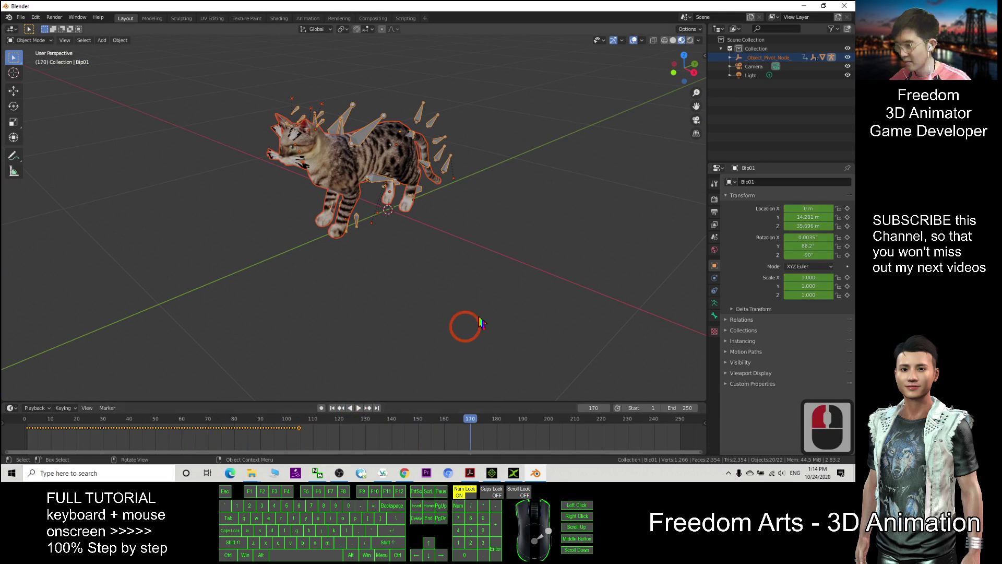
middle_click_drag(465, 327, 445, 190)
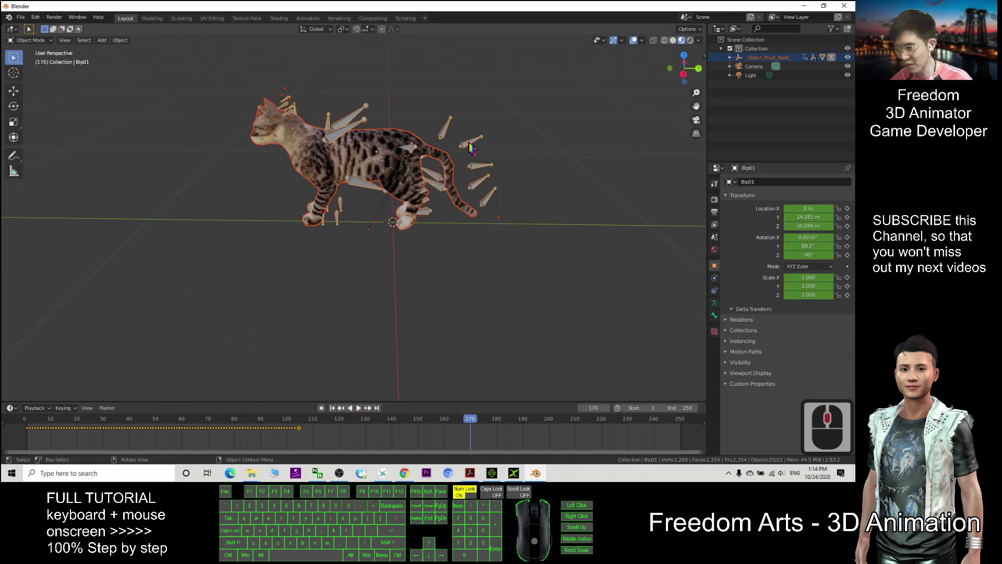
double_click(445, 134)
- Switch the cat rig to Pose Mode with the Rotate tool, undoing a test rotation
left_click(31, 40)
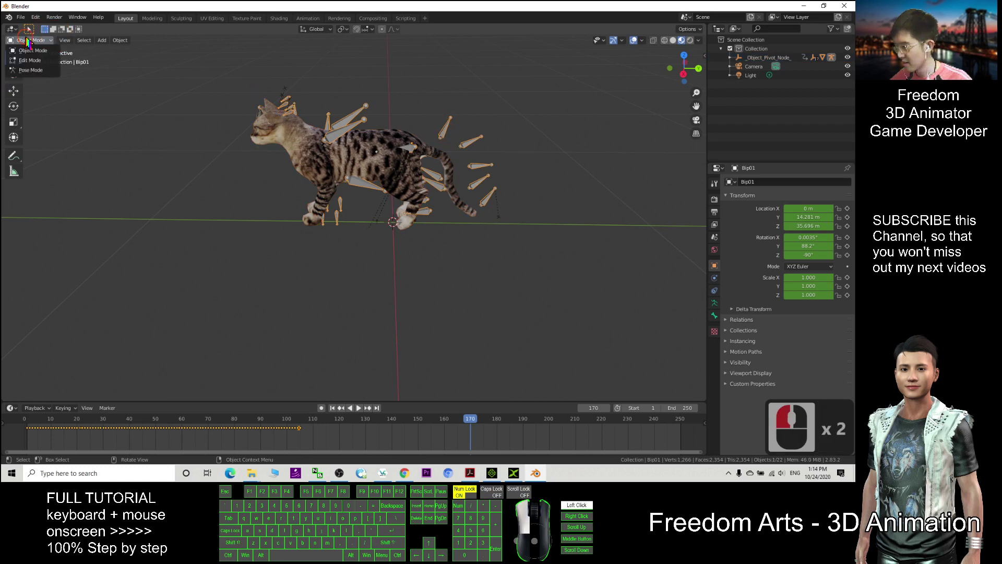
left_click(26, 68)
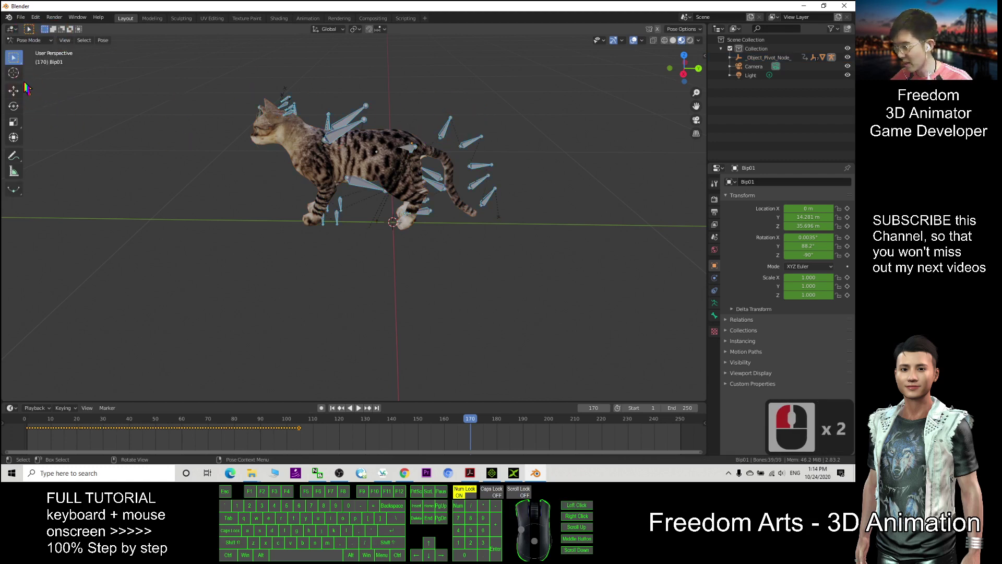
left_click(14, 106)
left_click_drag(388, 131, 452, 138)
key("ctrl+z")
- Select the Bip01 Tail2 bone, undo the trial rotation, and replay the animation from the start
left_click(447, 125)
left_click(446, 124)
double_click(445, 137)
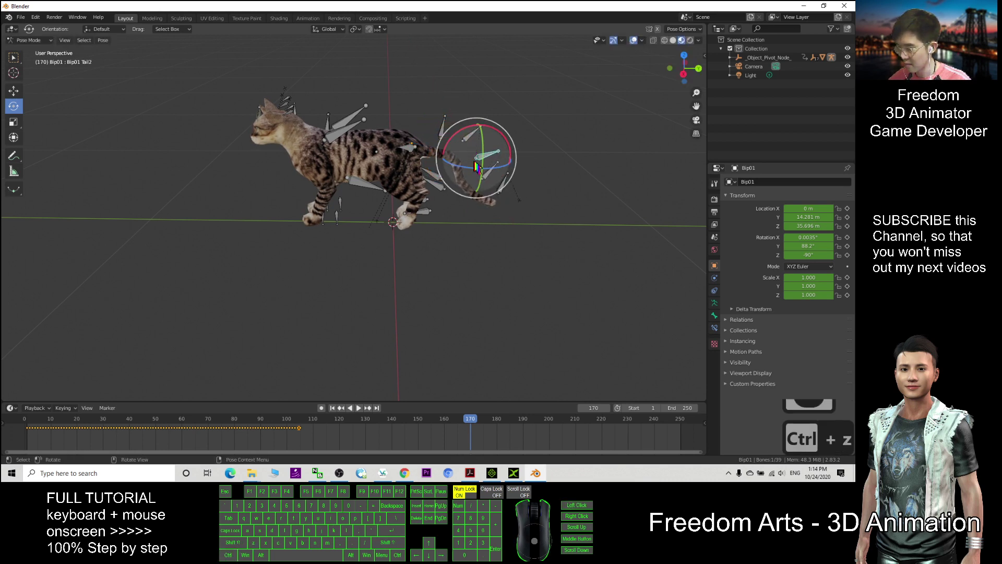
key("ctrl+z")
left_click(333, 408)
left_click(358, 408)
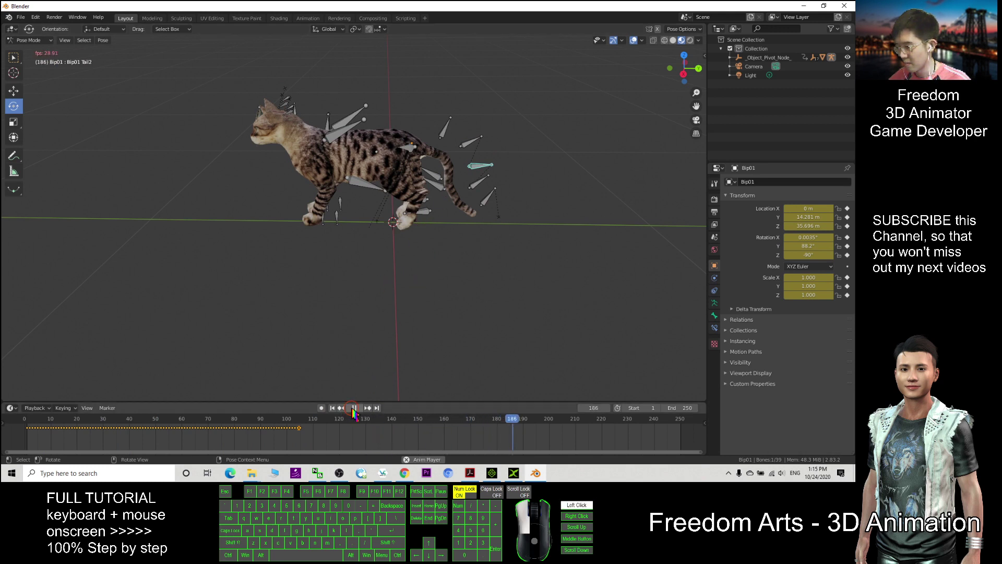
- Bend the tail bone about 42 degrees at frame 128
left_click_drag(519, 420, 360, 425)
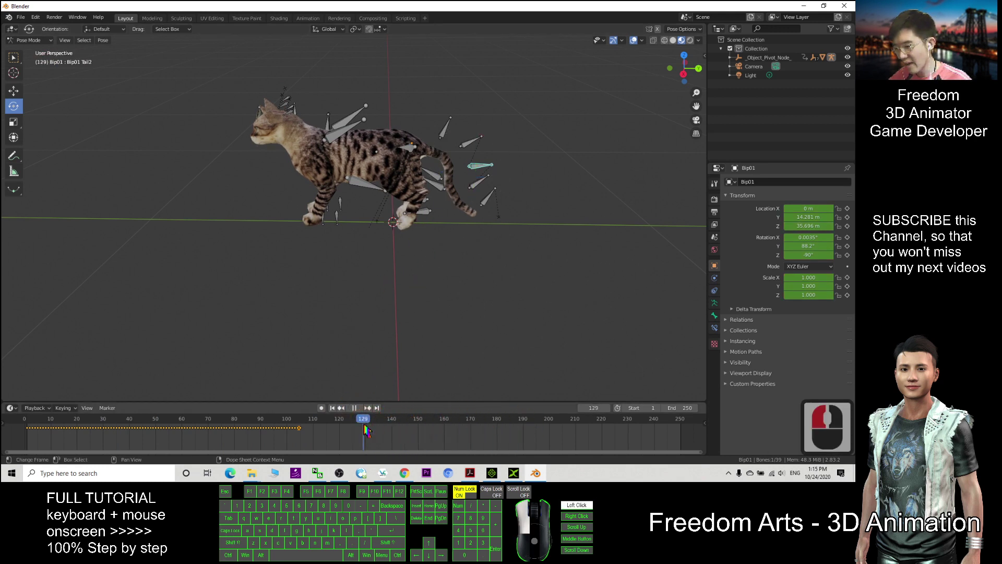
left_click(355, 408)
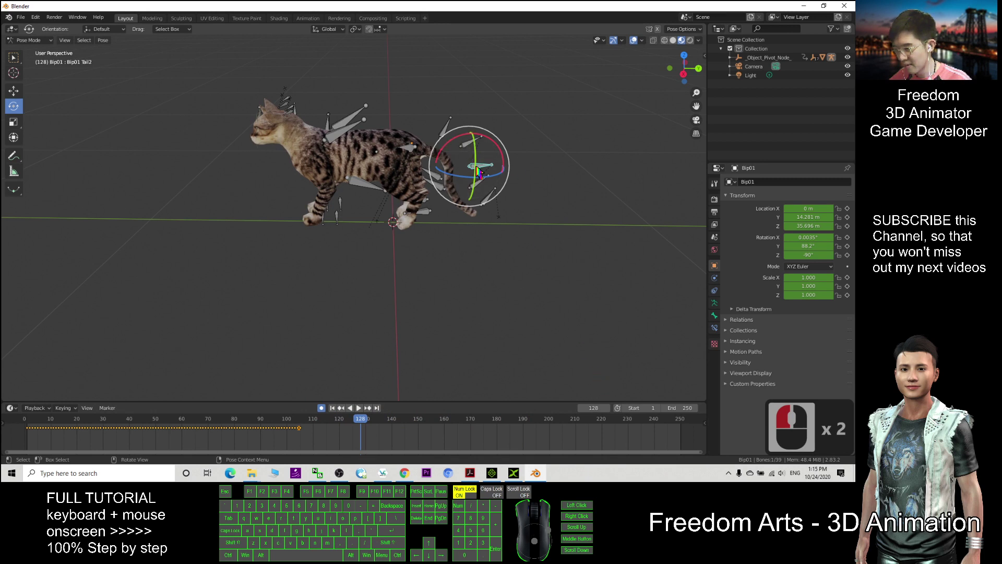
left_click_drag(451, 157, 437, 168)
left_click(438, 168)
- Play the animation in reverse, then forward from the start, pausing at frame 177
left_click(351, 408)
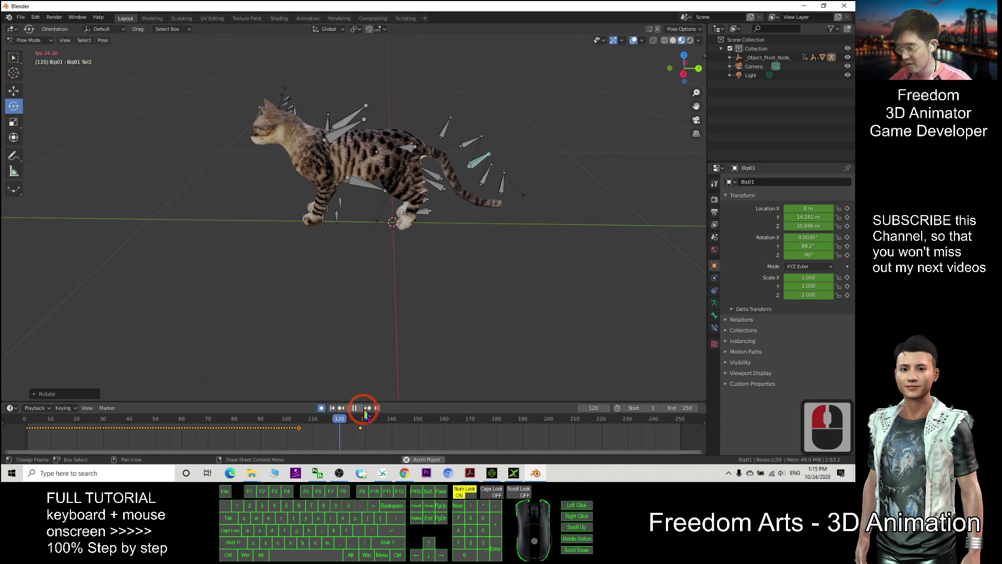
left_click(343, 410)
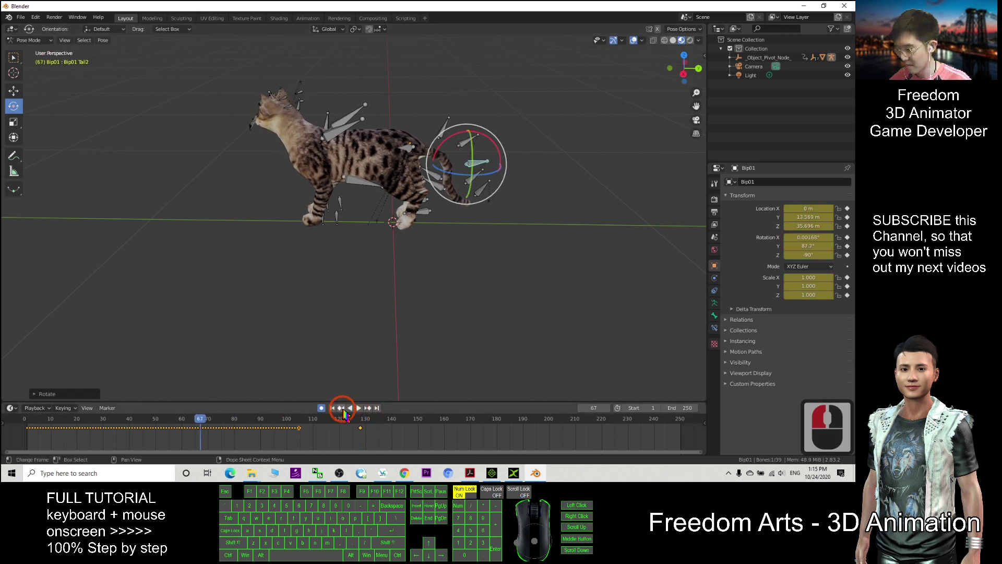
left_click(332, 408)
left_click(358, 407)
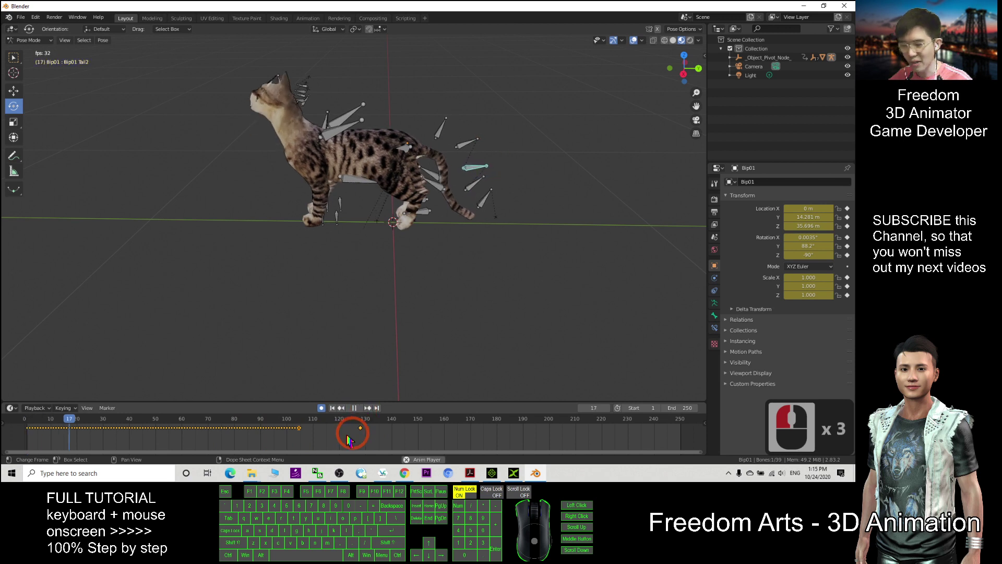
middle_click_drag(349, 290, 366, 334)
left_click(354, 408)
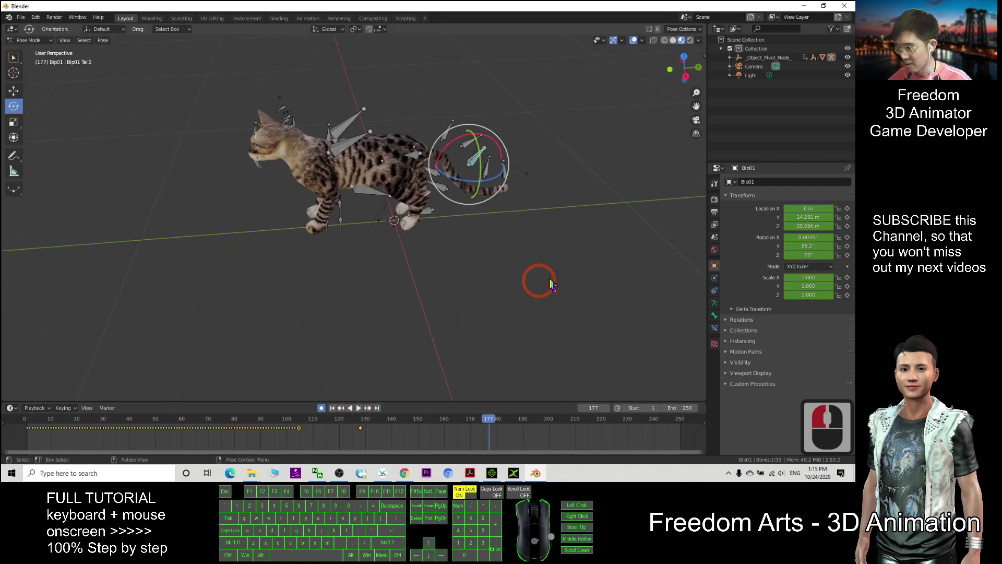
middle_click_drag(430, 280, 522, 267)
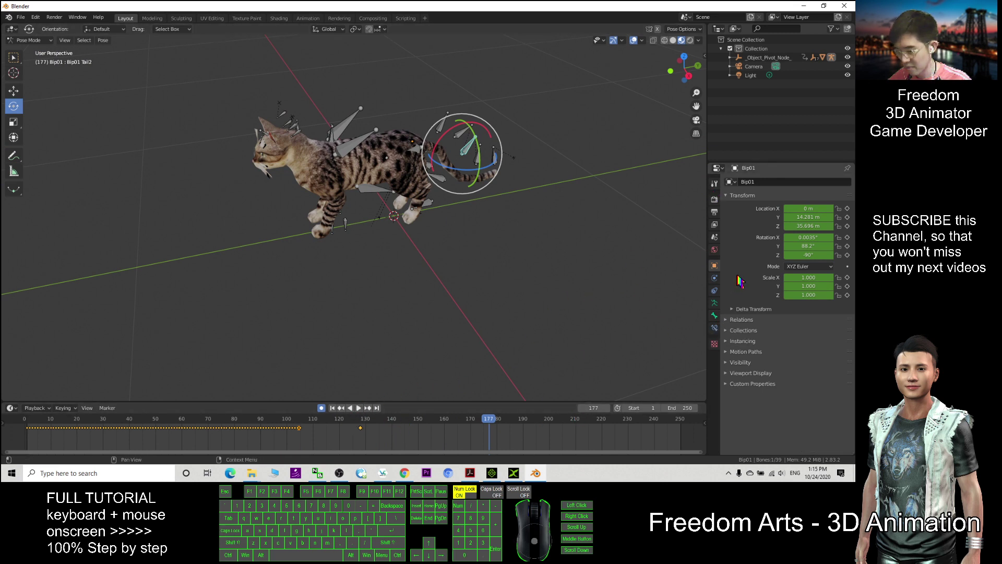
mouse_move(522, 255)
middle_mouse_down()
mouse_move(564, 250)
mouse_move(522, 254)
middle_mouse_up()
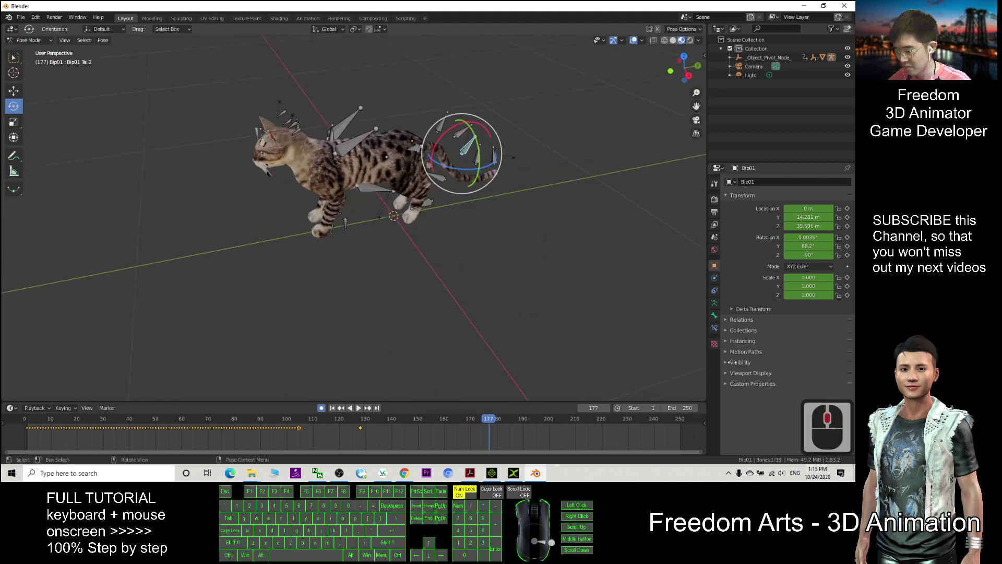
middle_click_drag(600, 208, 652, 199)
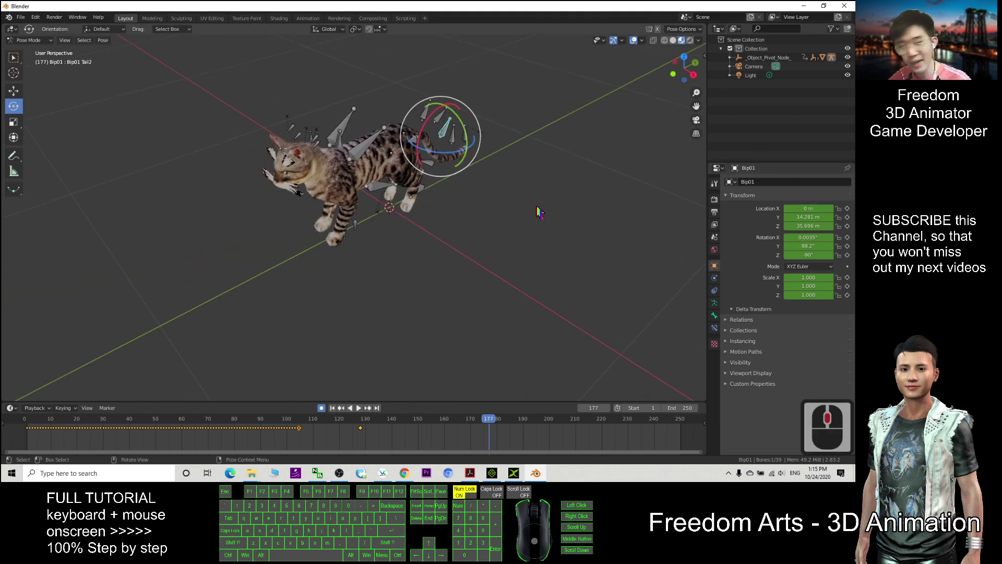
- Switch to iClone 7, briefly bring up 3DXchange, then minimize it back to iClone
middle_click_drag(484, 233, 487, 228)
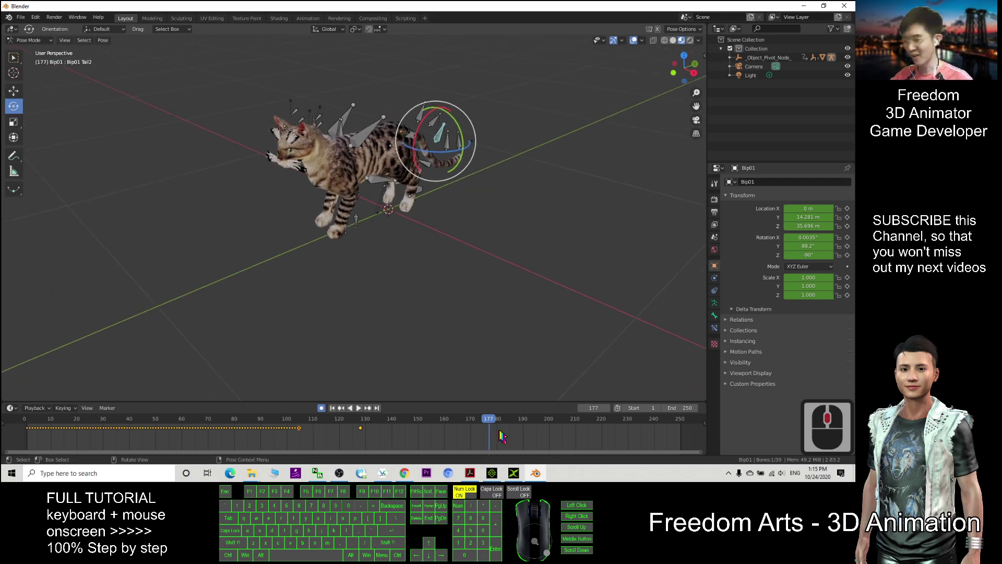
left_click(492, 473)
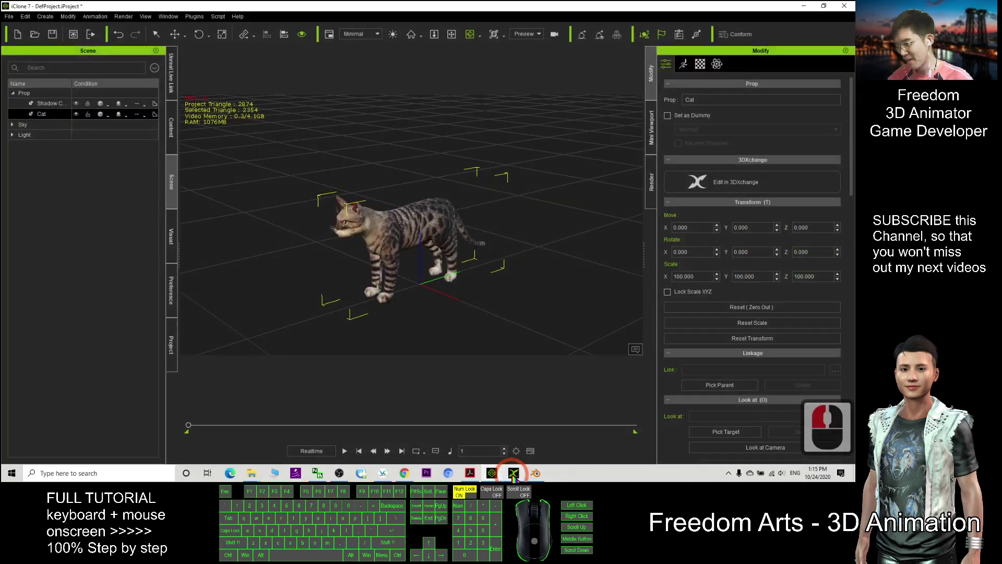
mouse_move(513, 476)
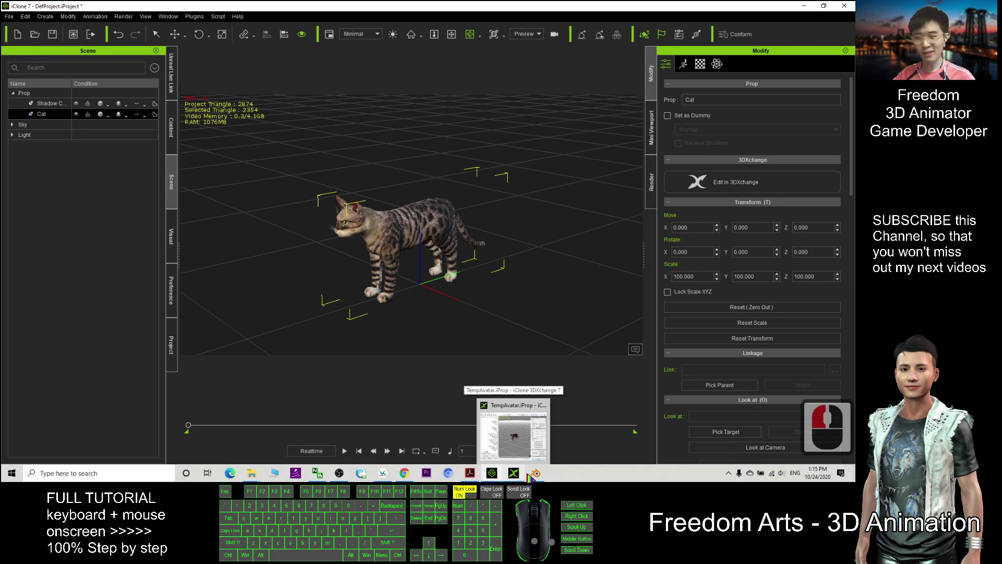
left_click(515, 474)
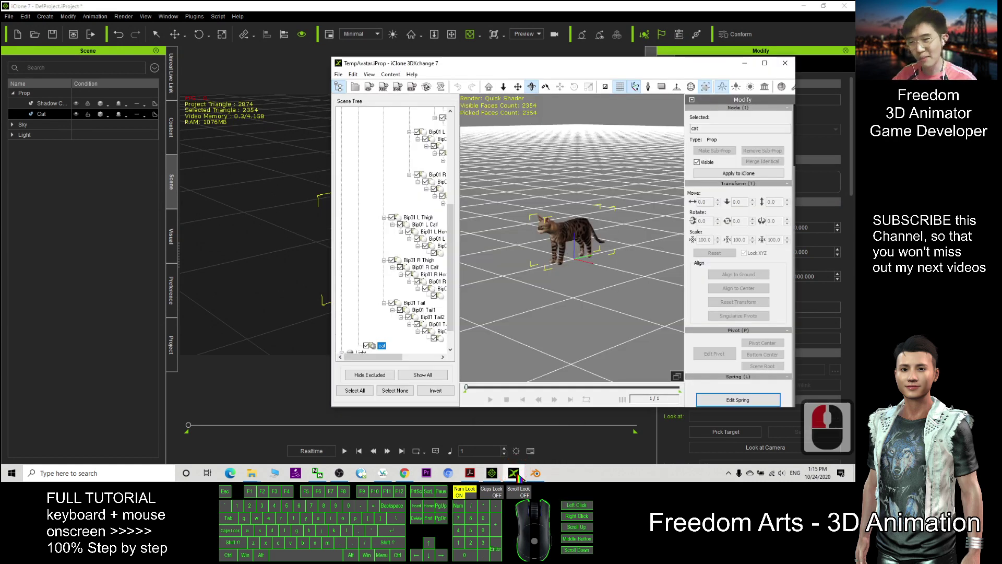
left_click(516, 475)
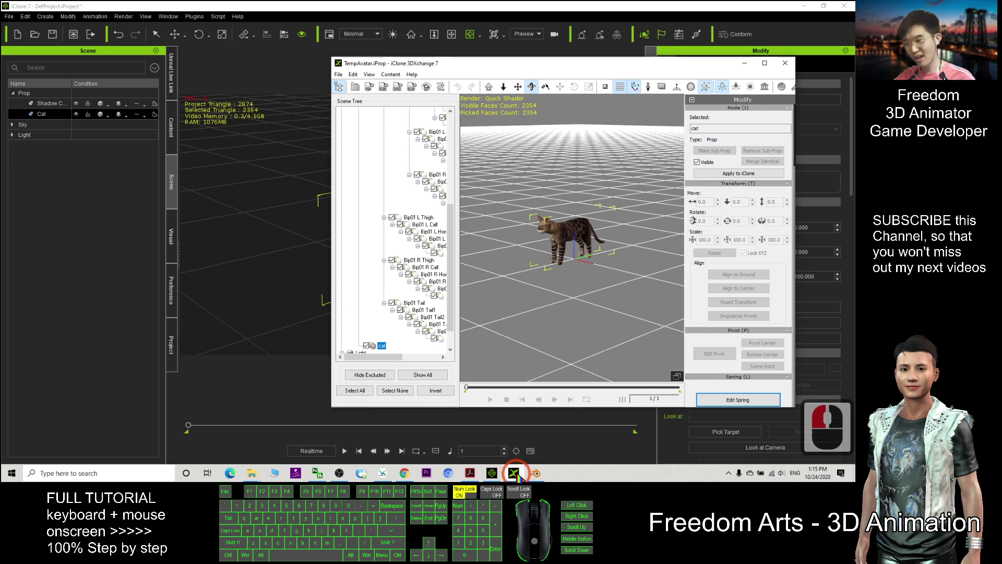
left_click(533, 6)
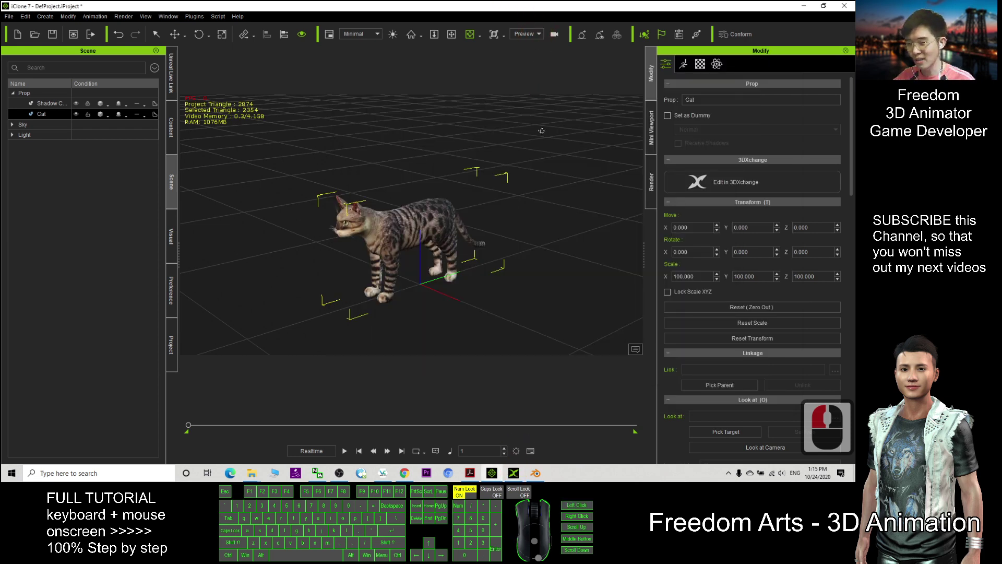